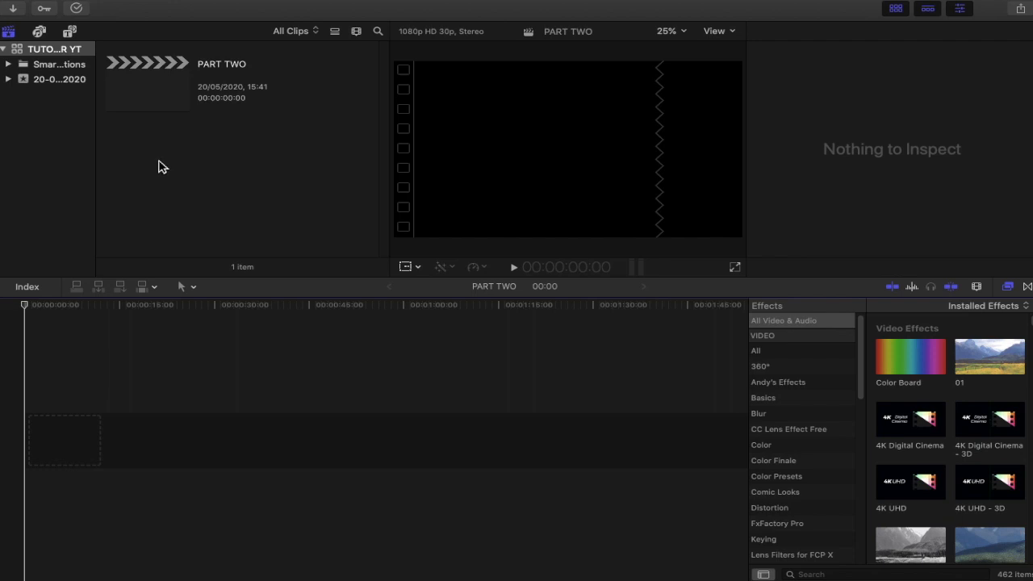
Start a media import and browse to the "stock for tutorials ten" folder on the Desktop.
mouse_move(215, 1)
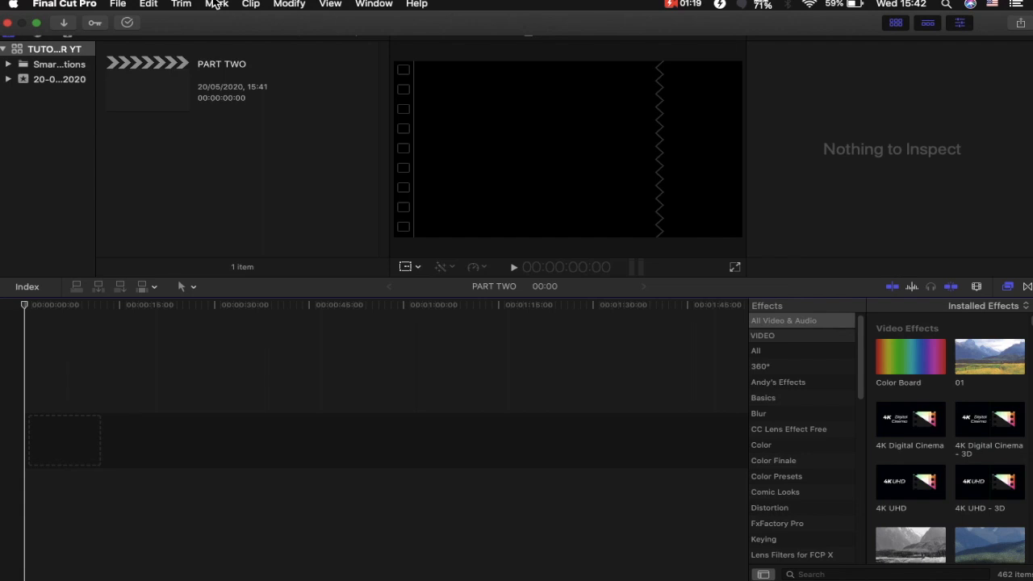
click(114, 6)
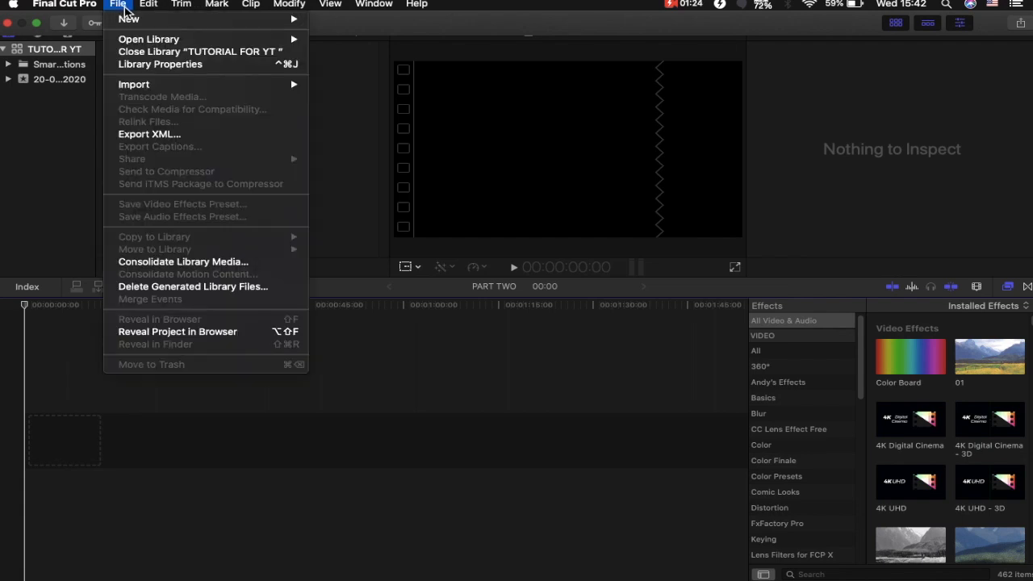
mouse_move(145, 87)
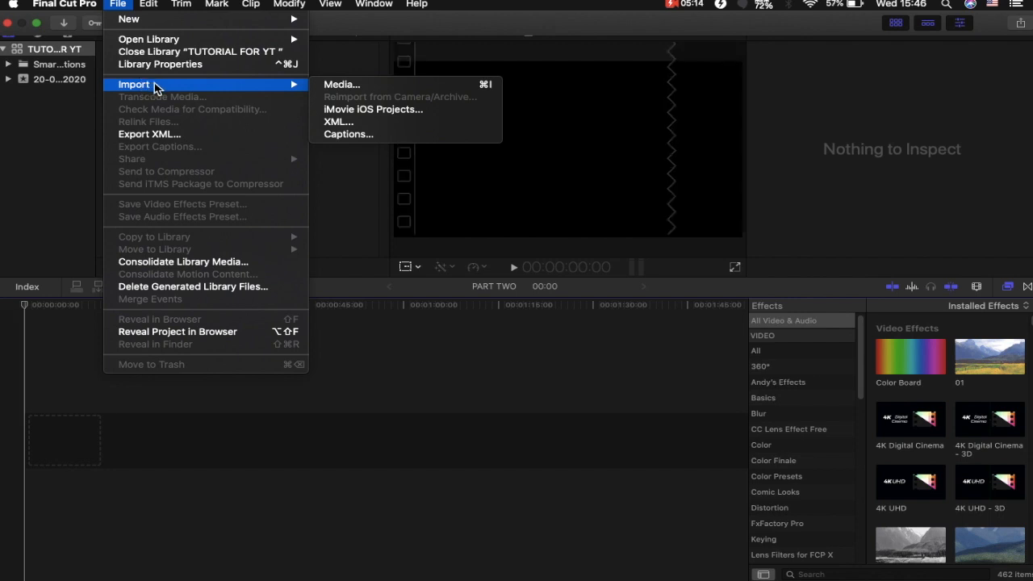
click(326, 86)
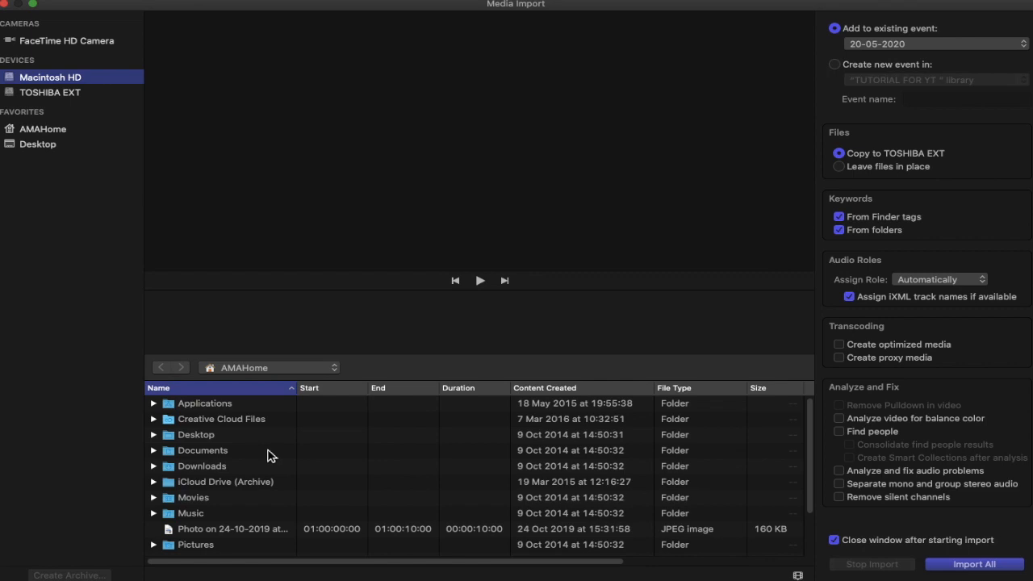
click(153, 435)
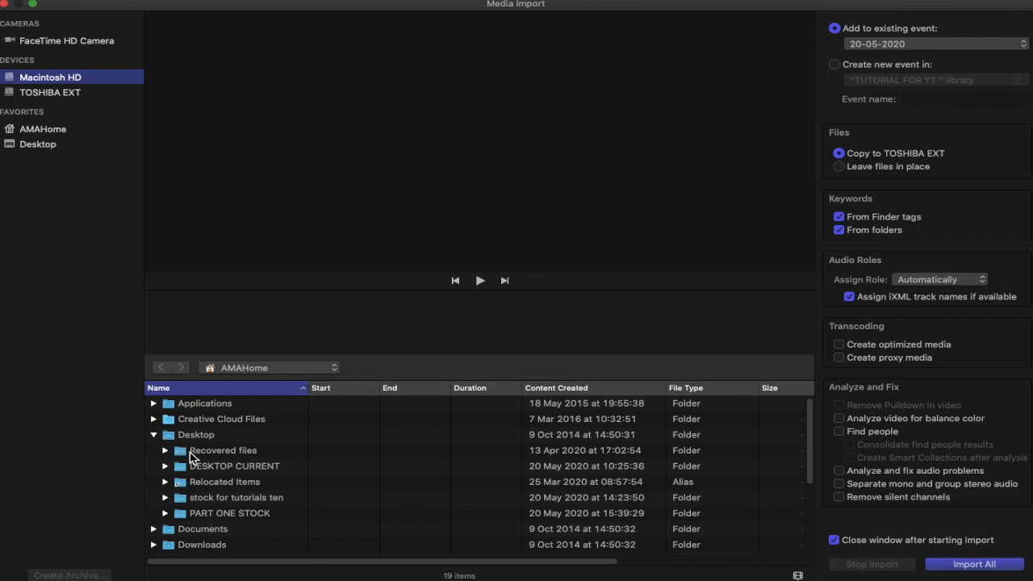
click(165, 498)
double_click(191, 507)
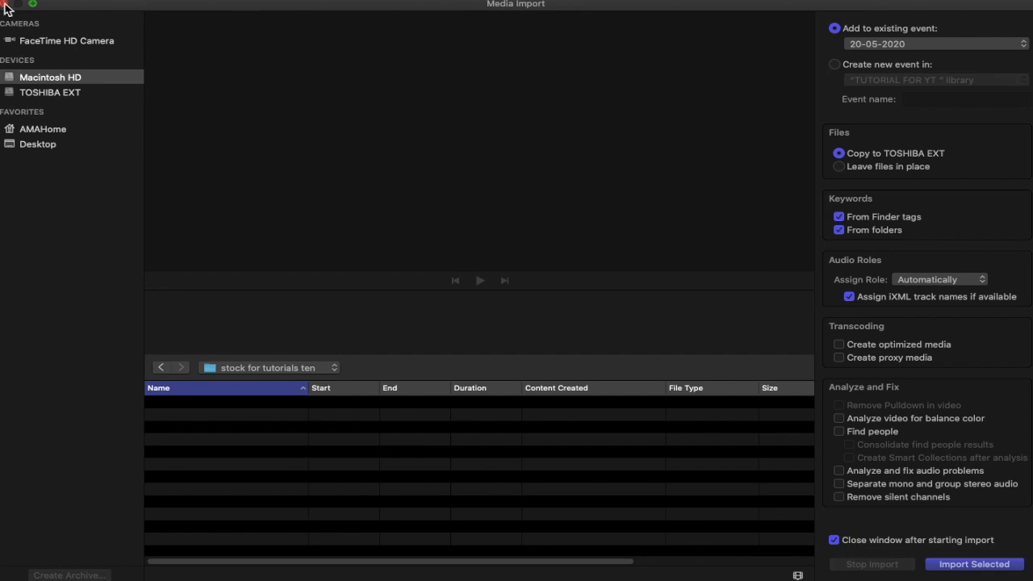
Close the media import, minimize Final Cut Pro, and open the desktop folder "stock for tutorials ten" in an enlarged Finder window.
click(6, 4)
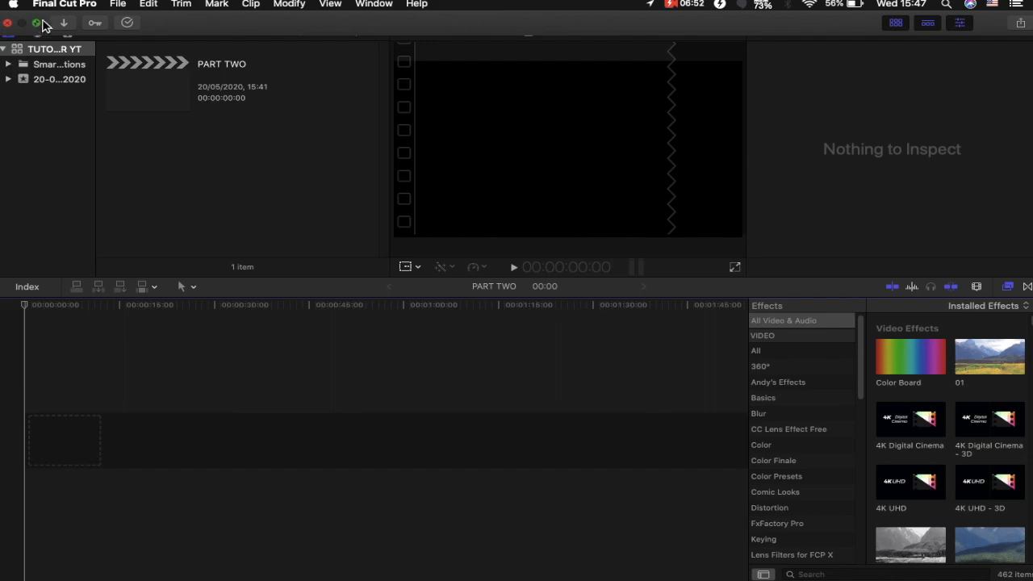
click(37, 23)
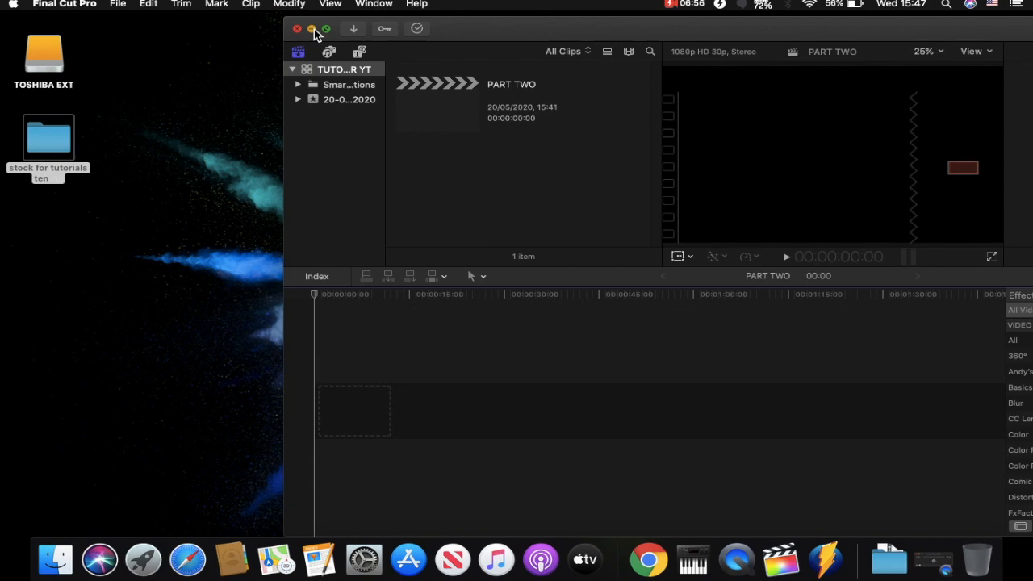
click(312, 28)
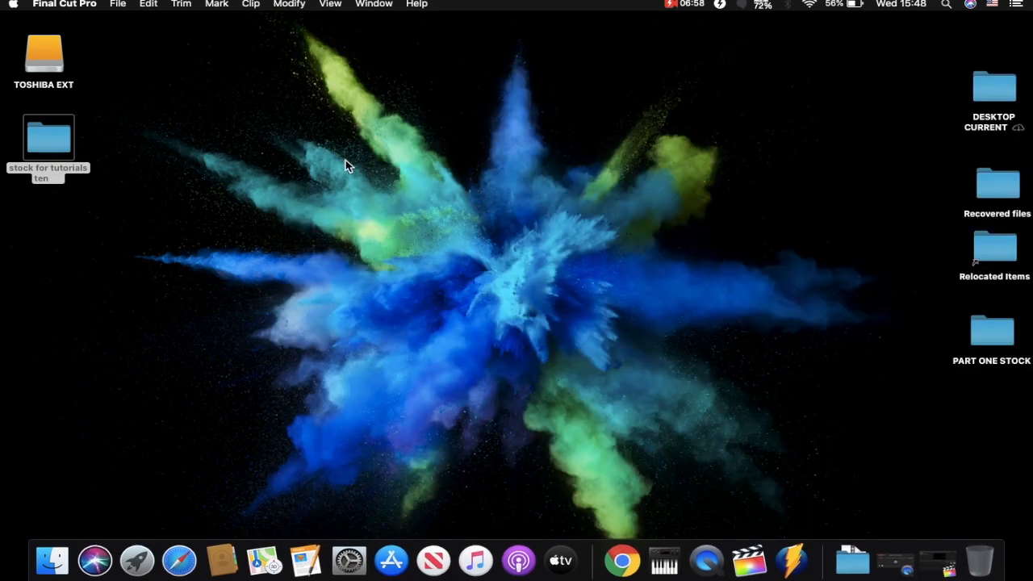
double_click(55, 142)
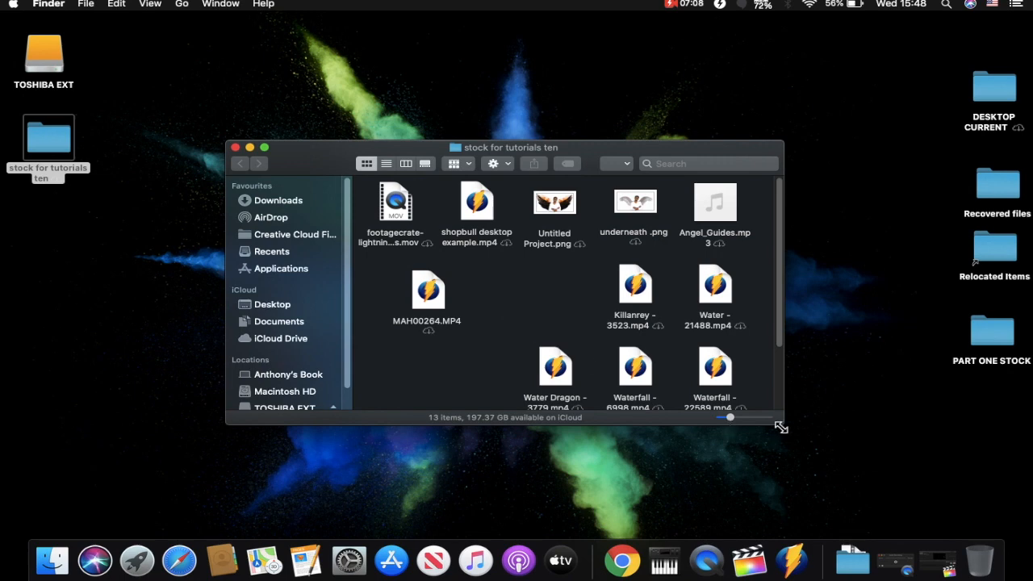
drag(781, 423, 930, 538)
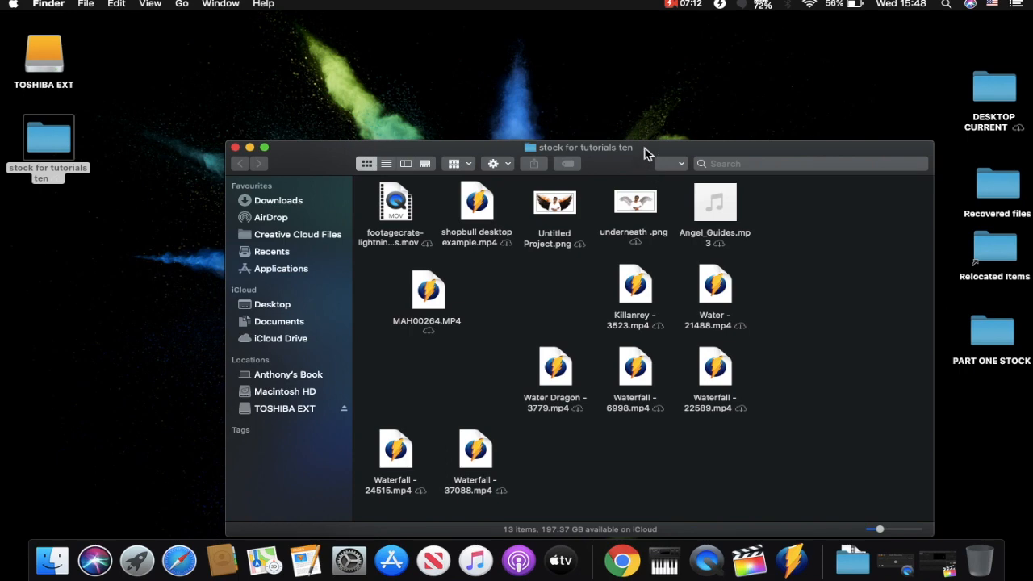
drag(647, 152, 545, 67)
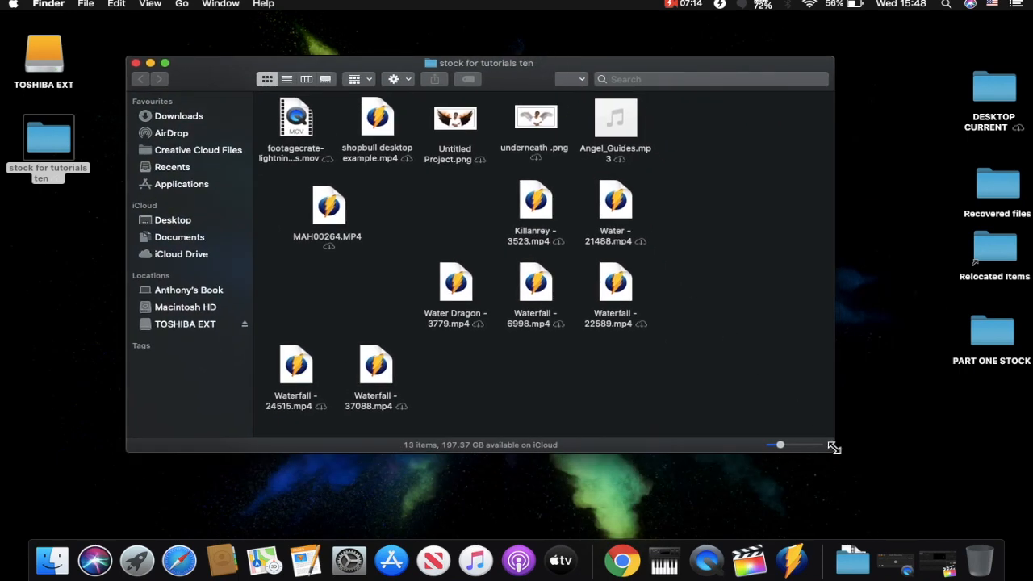
drag(838, 457, 882, 491)
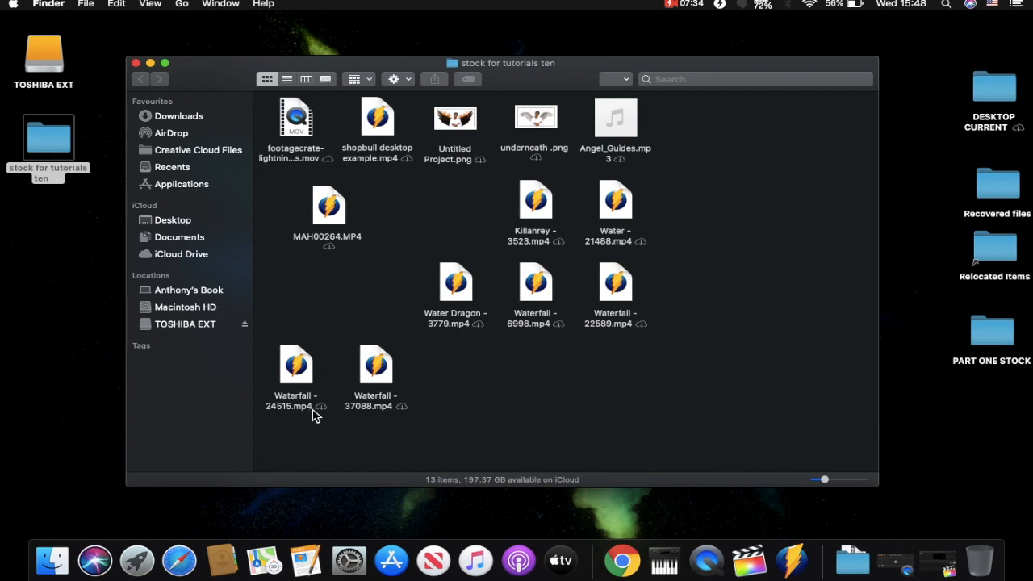
Download Waterfall - 37088.mp4 and Waterfall - 24515.mp4 from iCloud, and close the folder window.
click(402, 407)
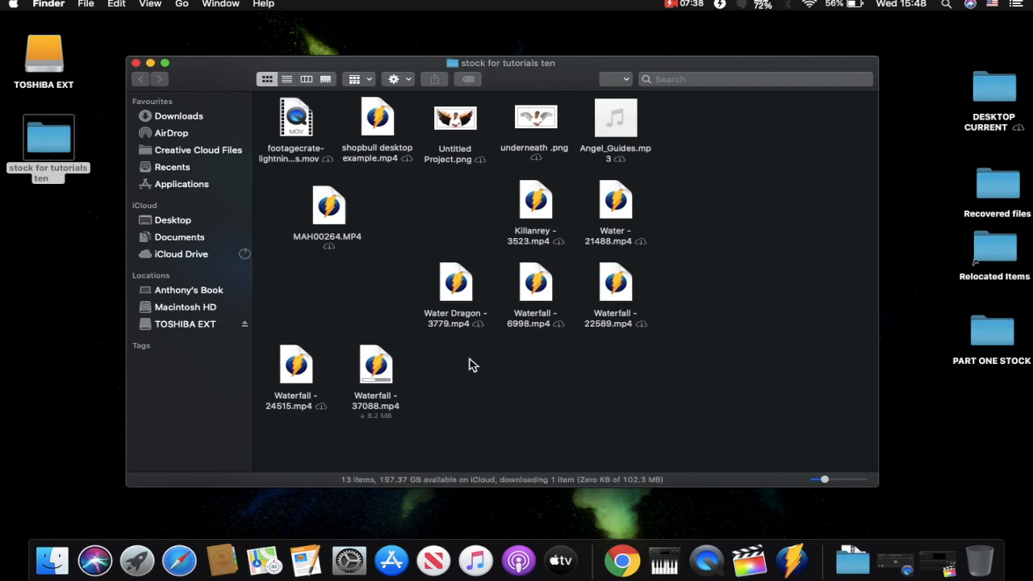
click(479, 331)
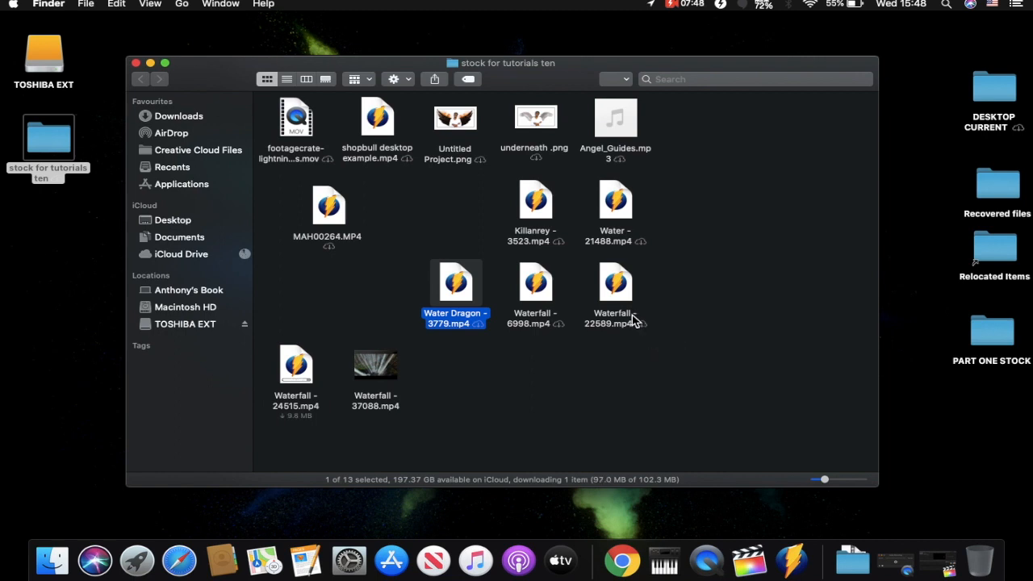
click(135, 62)
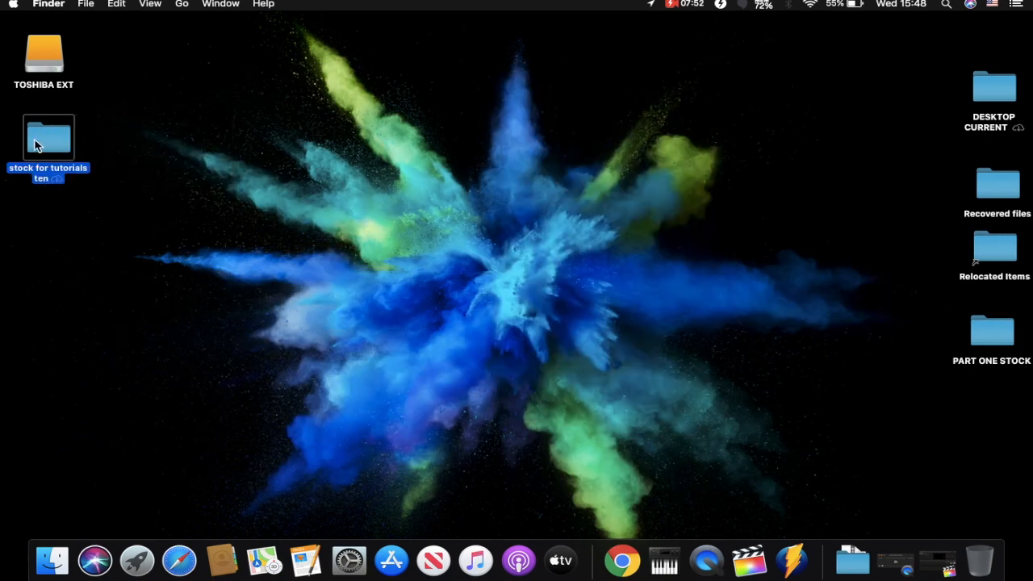
Download the whole "stock for tutorials ten" folder from iCloud and return to Final Cut Pro.
click(104, 187)
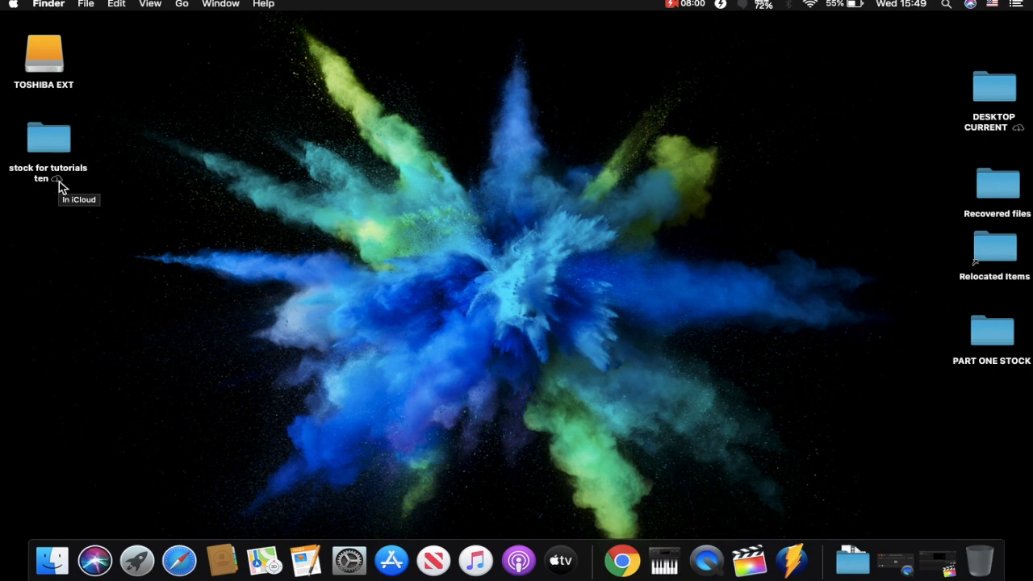
click(58, 181)
key(ctrl+Left)
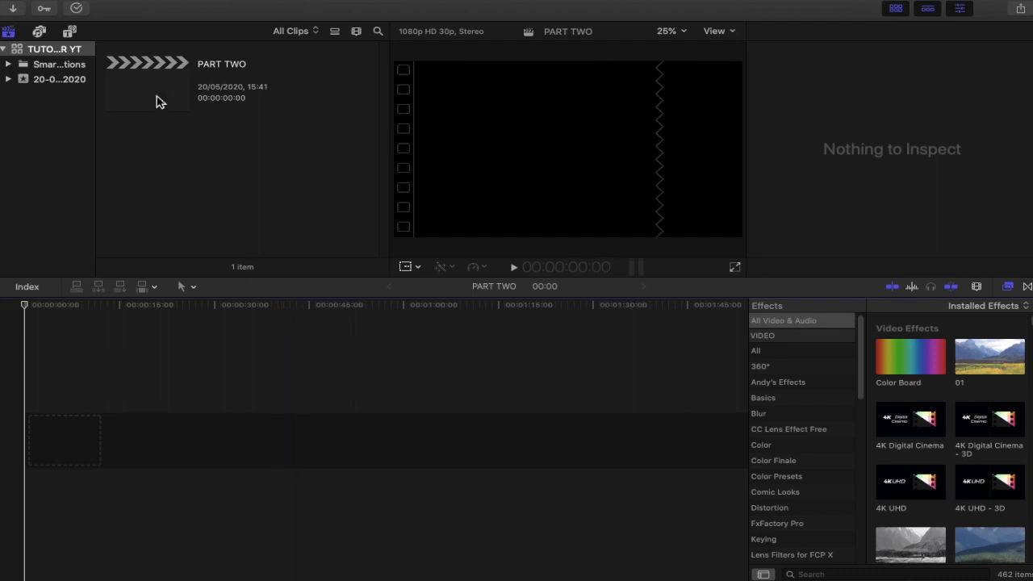
Reopen the media import window showing the "stock for tutorials ten" folder.
click(118, 7)
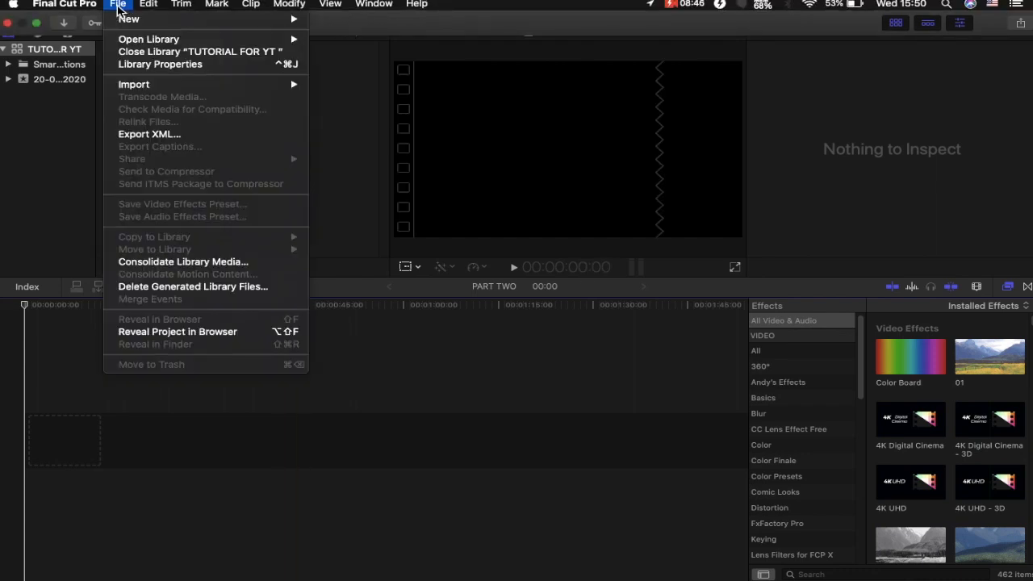
mouse_move(140, 89)
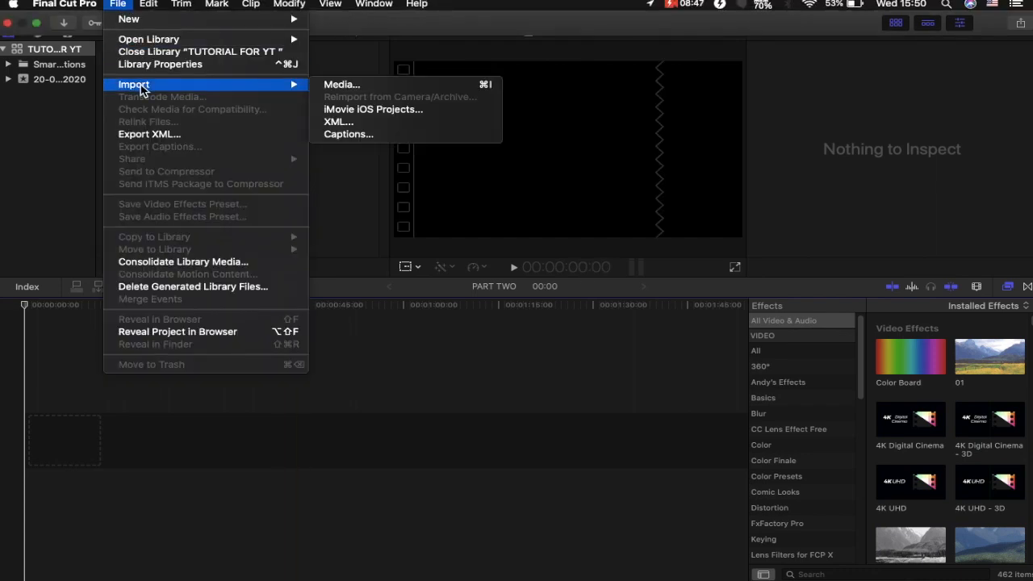
click(341, 85)
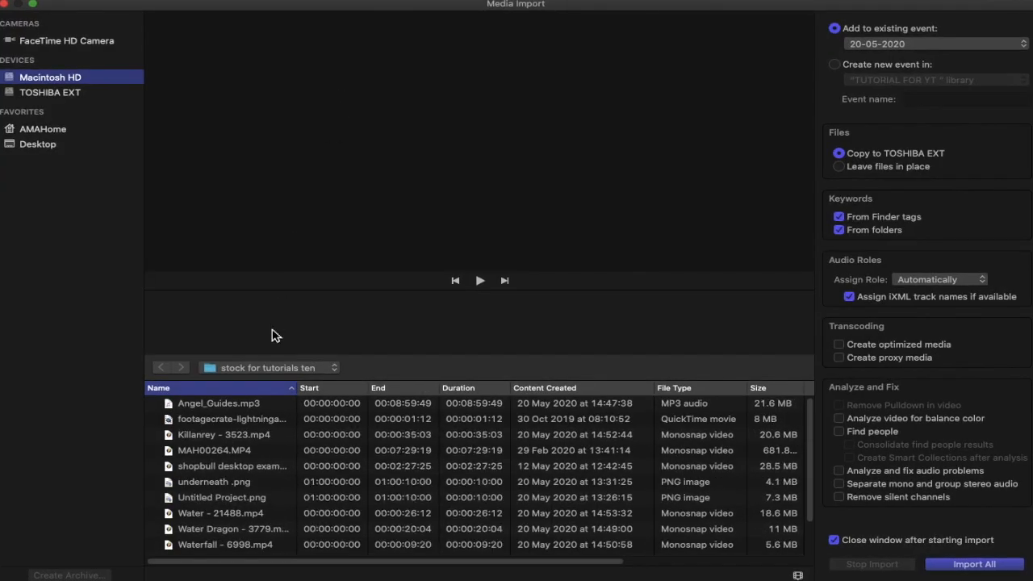
Examine the stock files in the import list, including their names, durations, creation dates, file types, sizes, 360° mode and stereoscopic mode.
scroll(275, 478, right, 1)
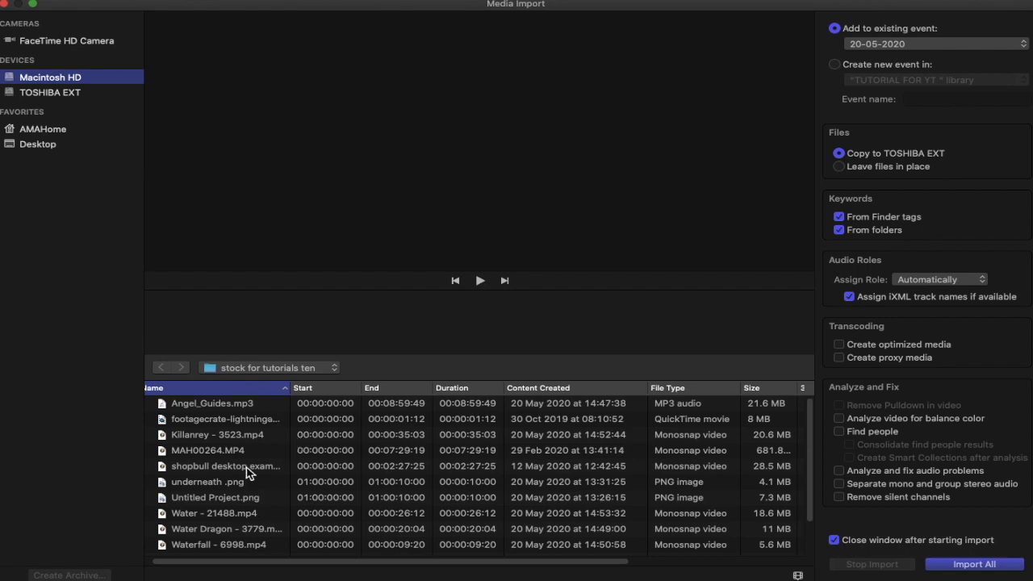
scroll(206, 432, left, 1)
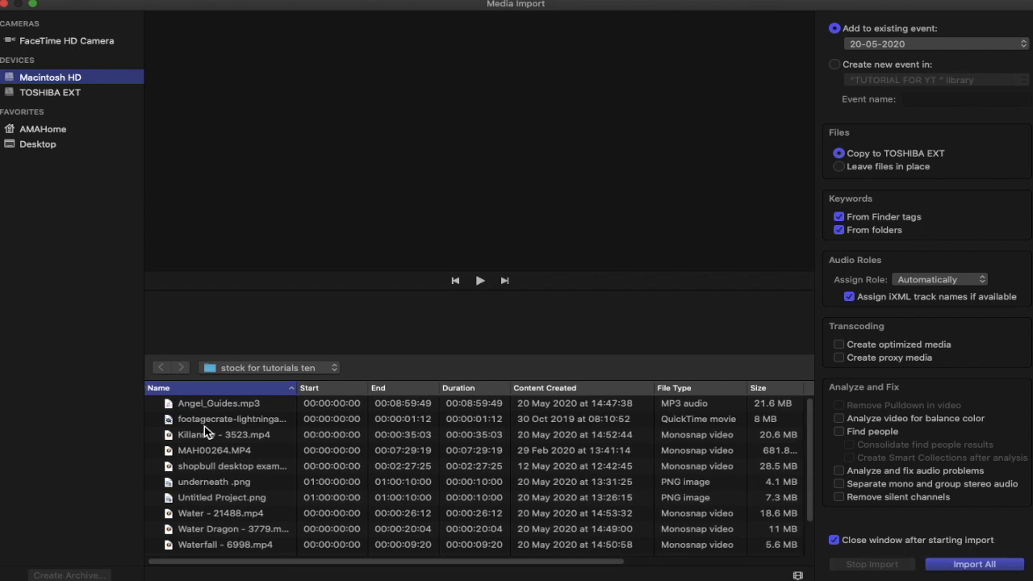
scroll(206, 432, right, 1)
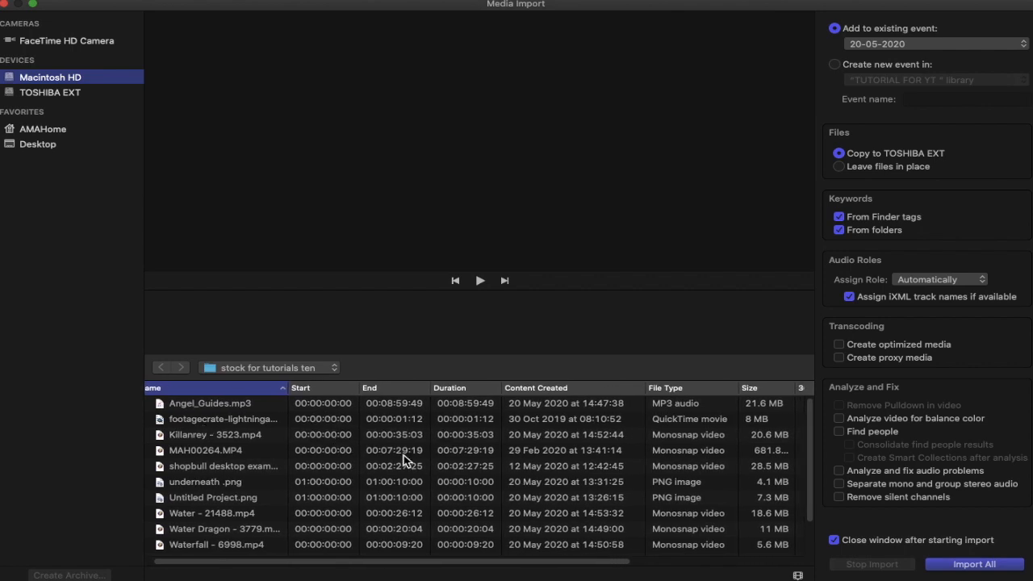
scroll(404, 458, right, 2)
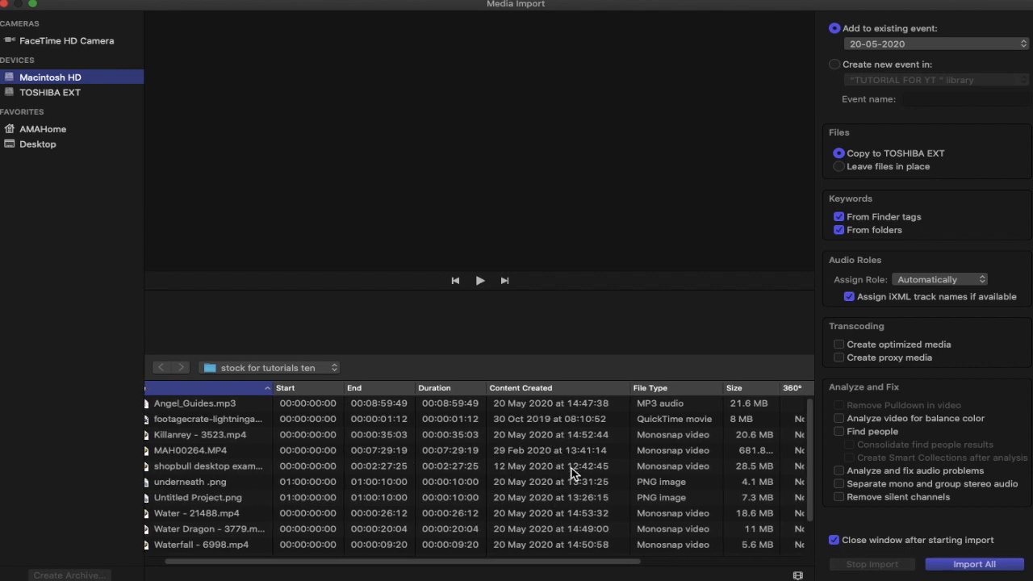
scroll(571, 468, right, 5)
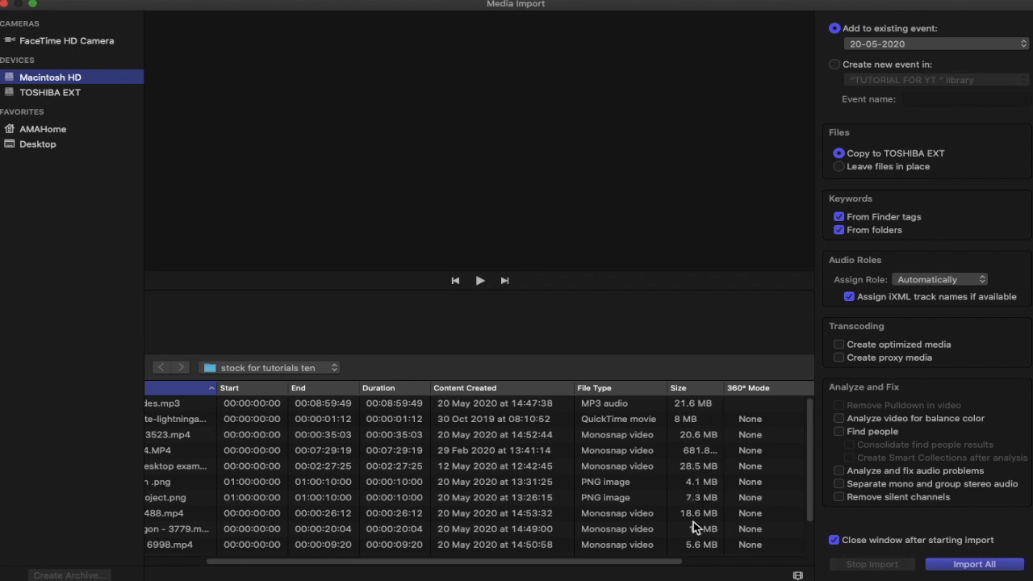
scroll(692, 478, right, 3)
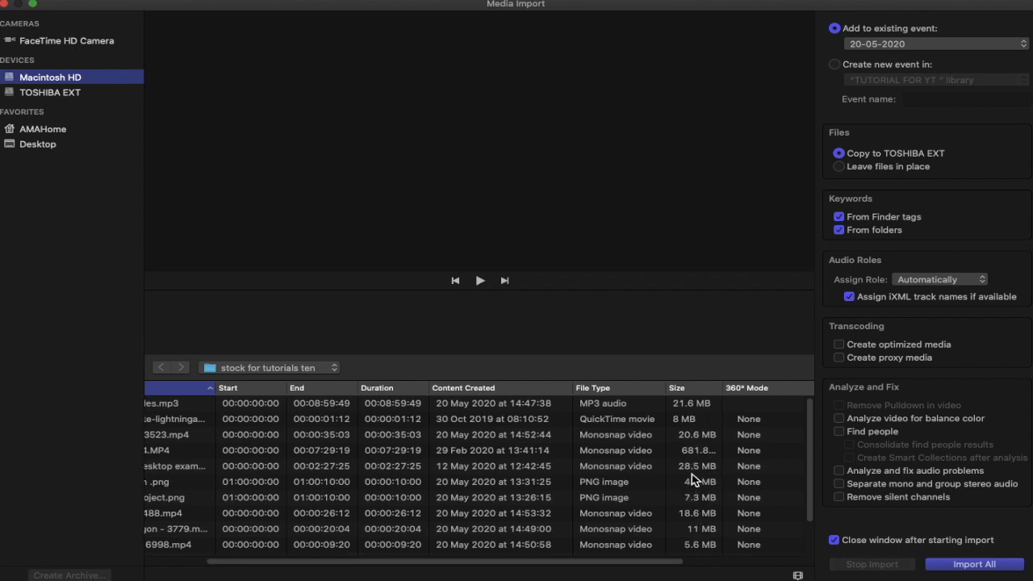
scroll(691, 480, right, 5)
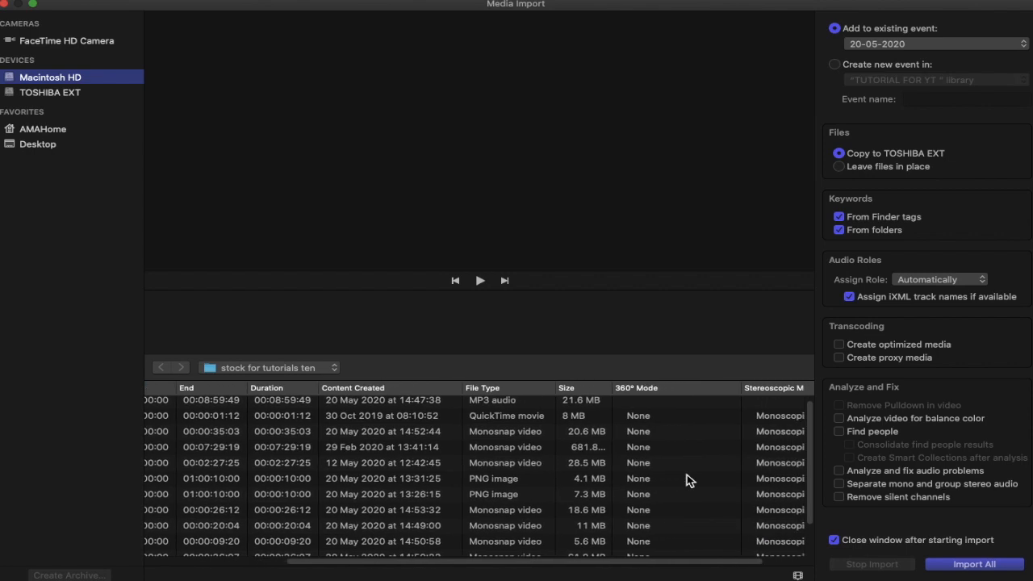
scroll(687, 479, right, 1)
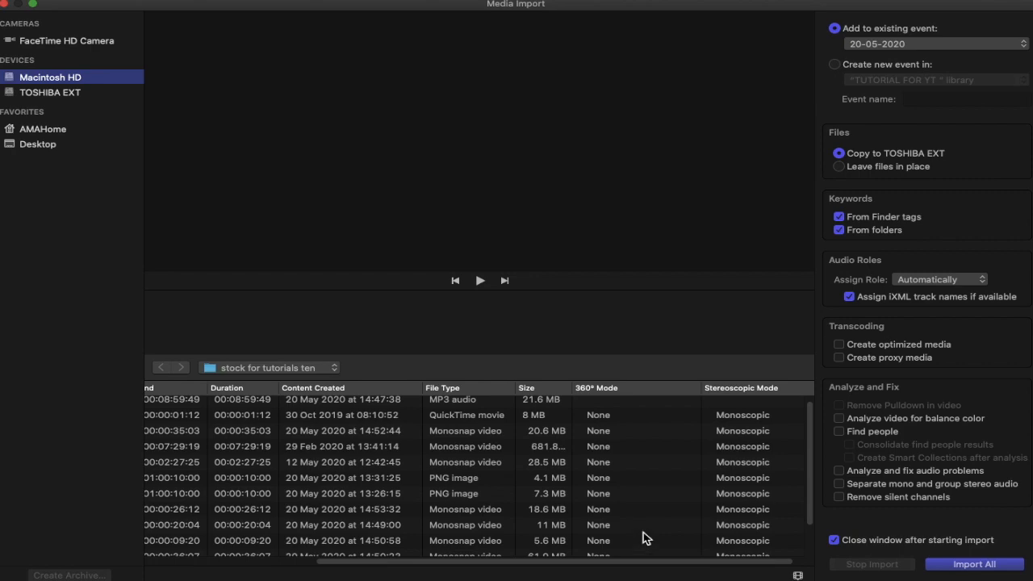
scroll(645, 536, down, 3)
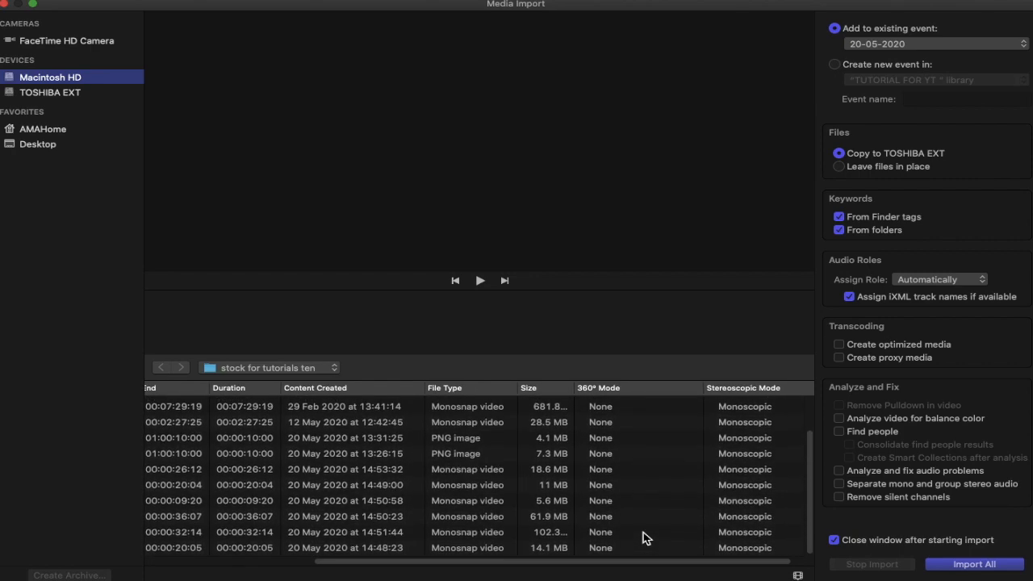
scroll(643, 533, up, 3)
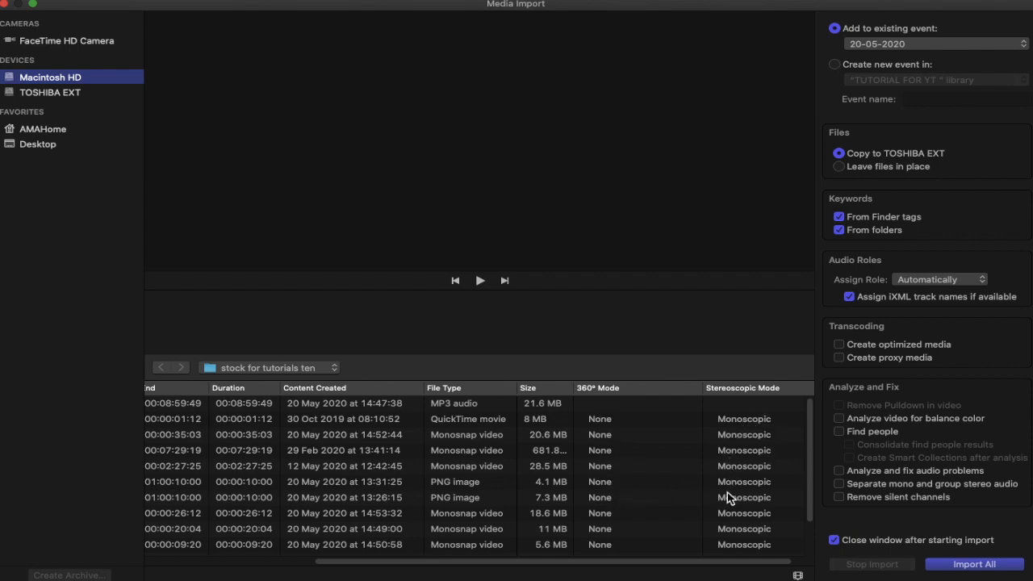
scroll(775, 500, down, 3)
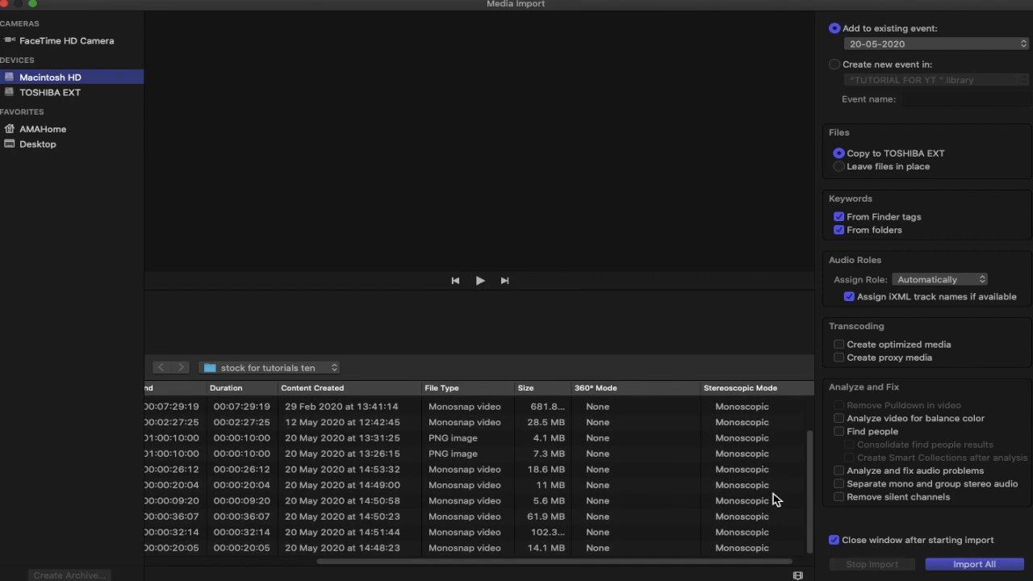
scroll(774, 496, up, 3)
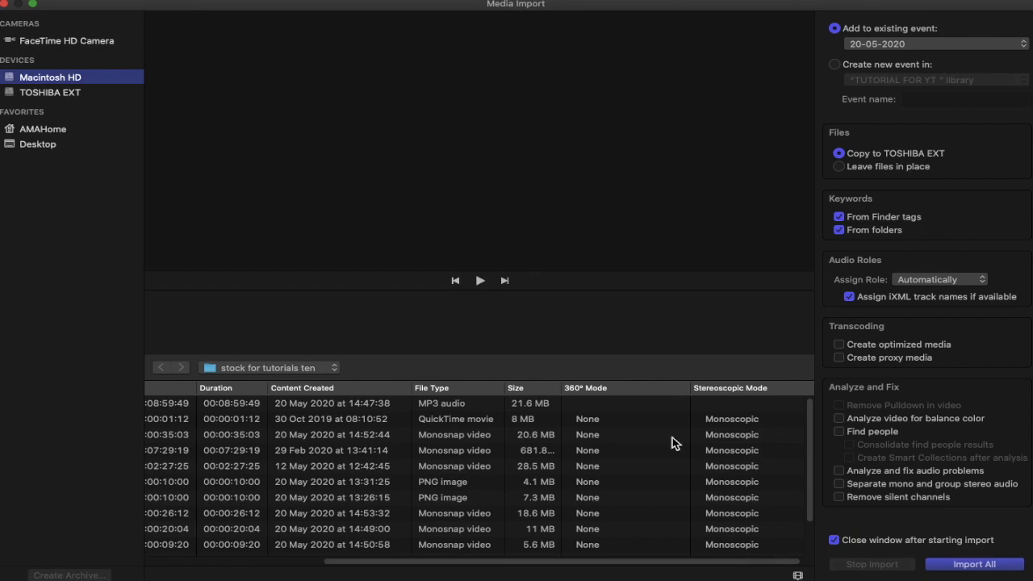
scroll(673, 440, down, 3)
scroll(672, 440, left, 5)
scroll(672, 438, left, 3)
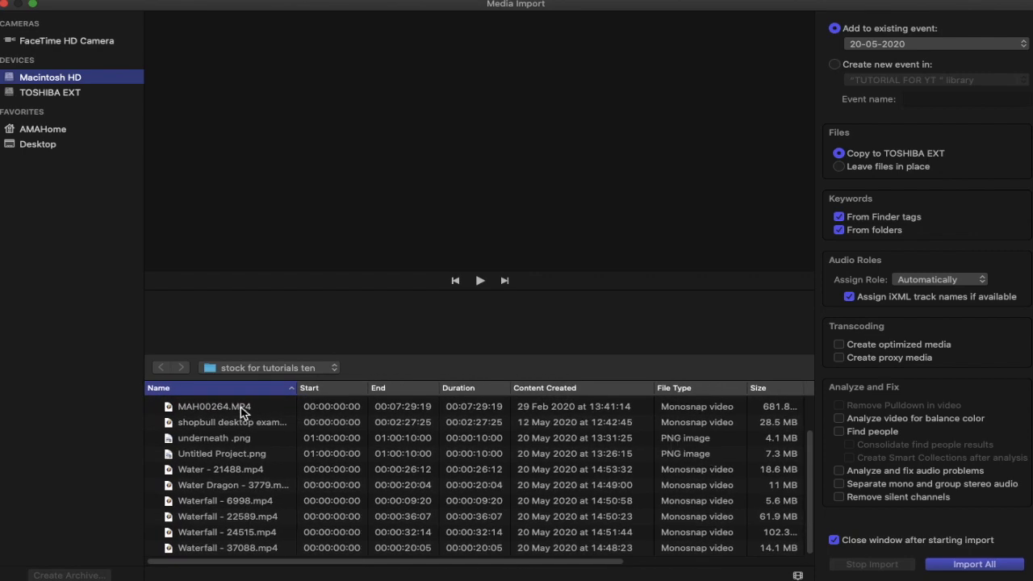
scroll(240, 412, up, 2)
scroll(228, 443, up, 2)
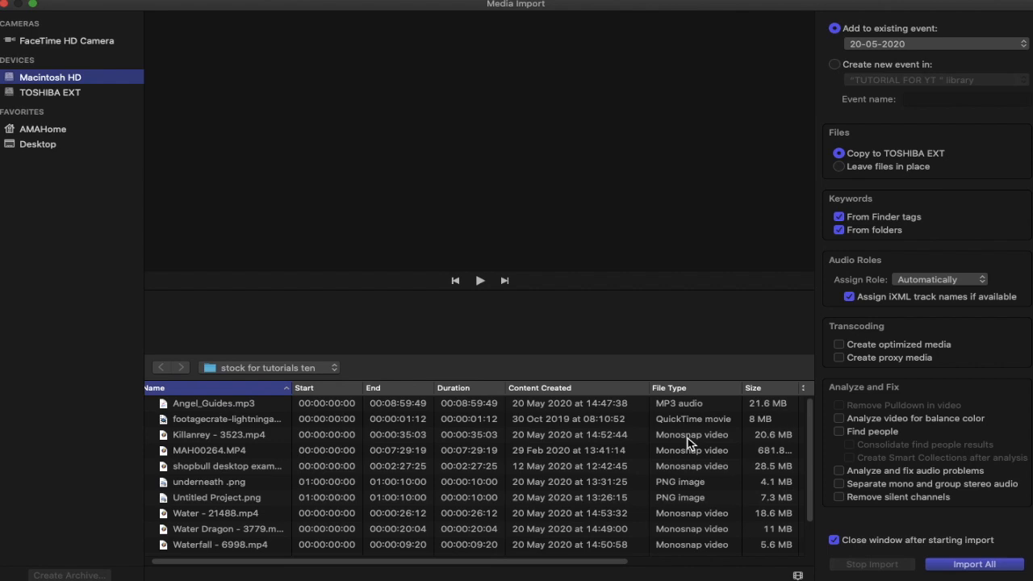
Preview the Killanrey - 3523.mp4 clip by playing it, jumping to its end and start, and skimming its filmstrip.
click(687, 439)
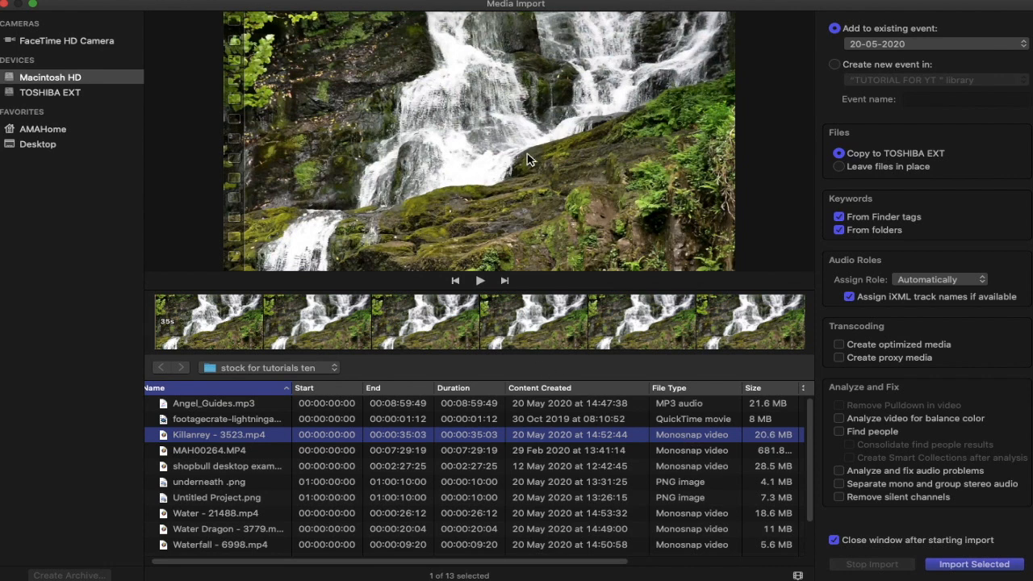
click(480, 282)
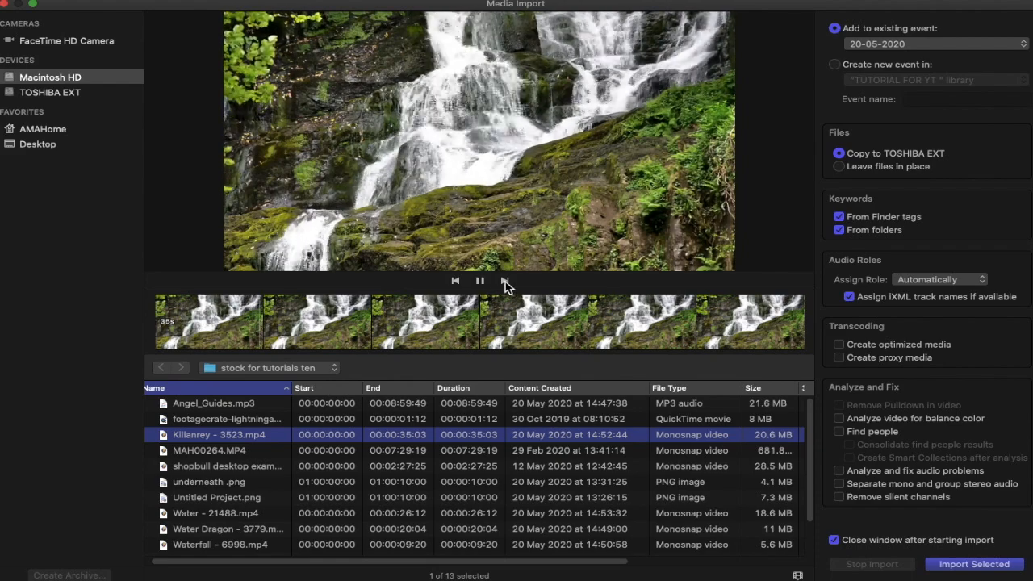
click(506, 281)
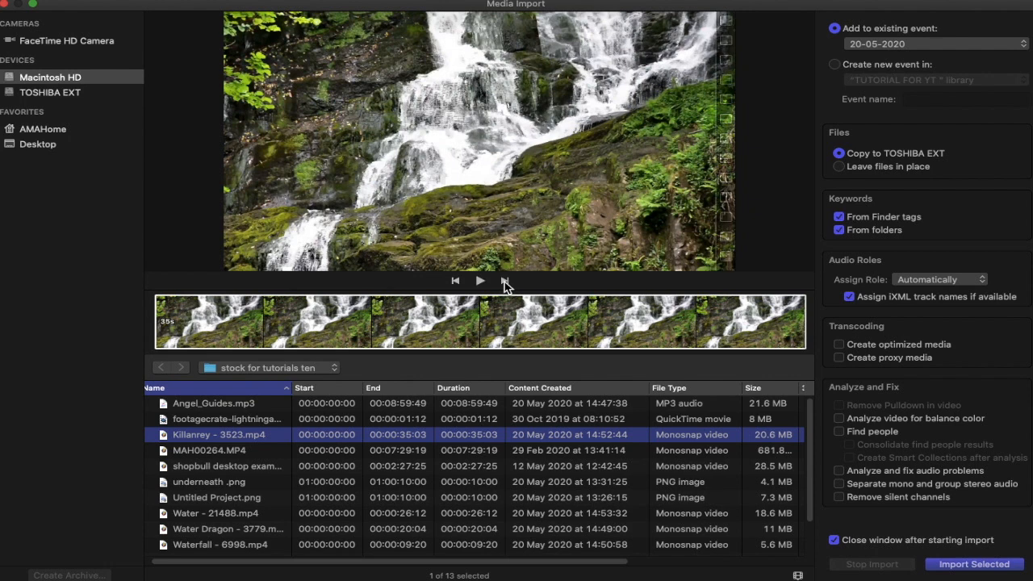
click(455, 283)
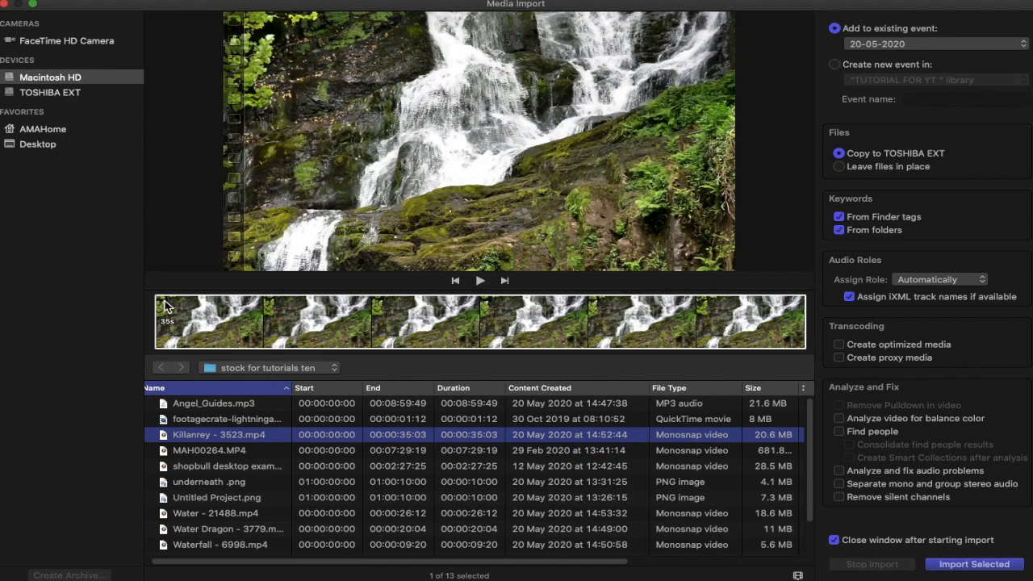
click(177, 329)
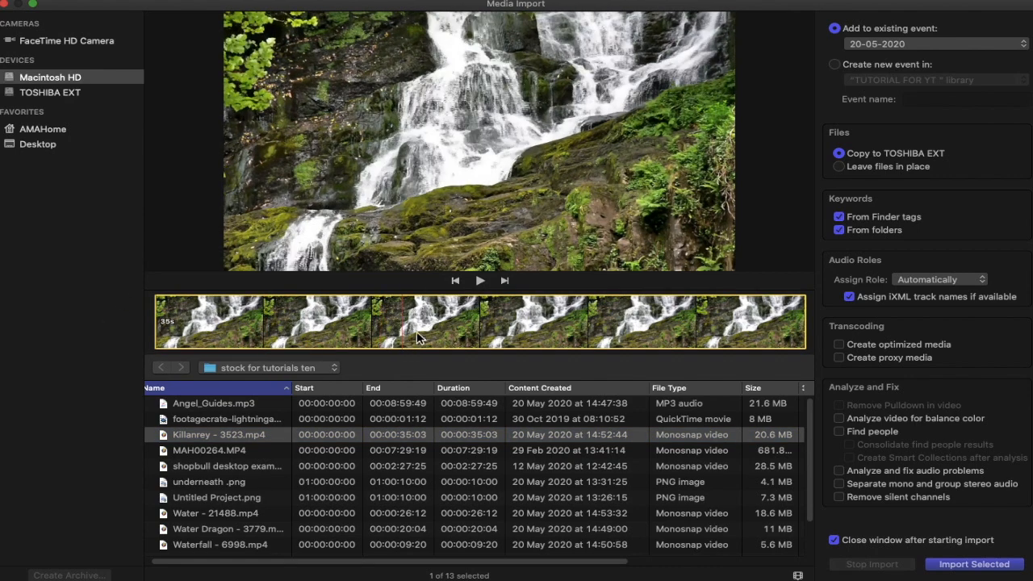
Examine the descriptions of the transcoding options for creating optimized media and proxy media.
scroll(296, 445, down, 1)
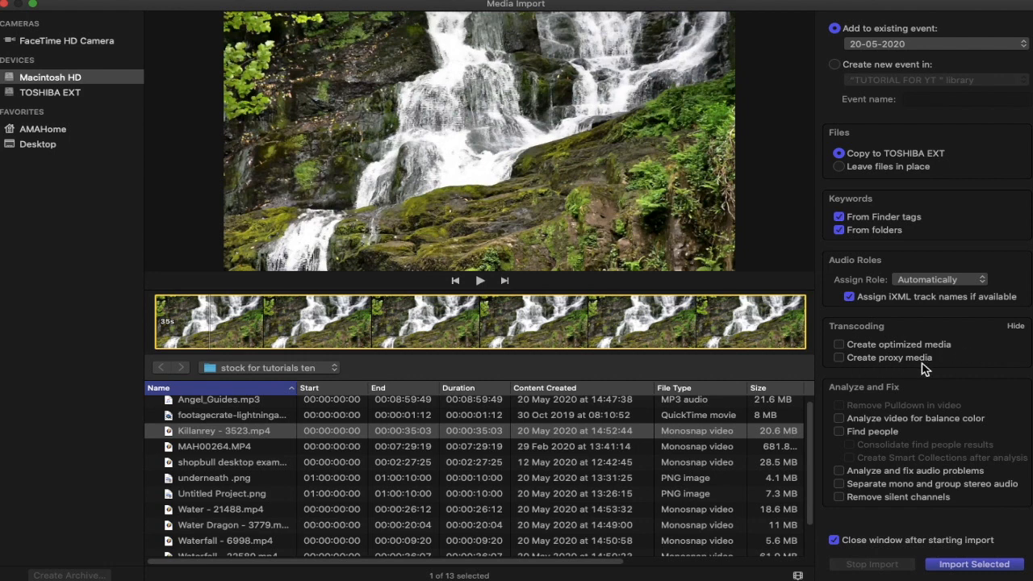
mouse_move(925, 369)
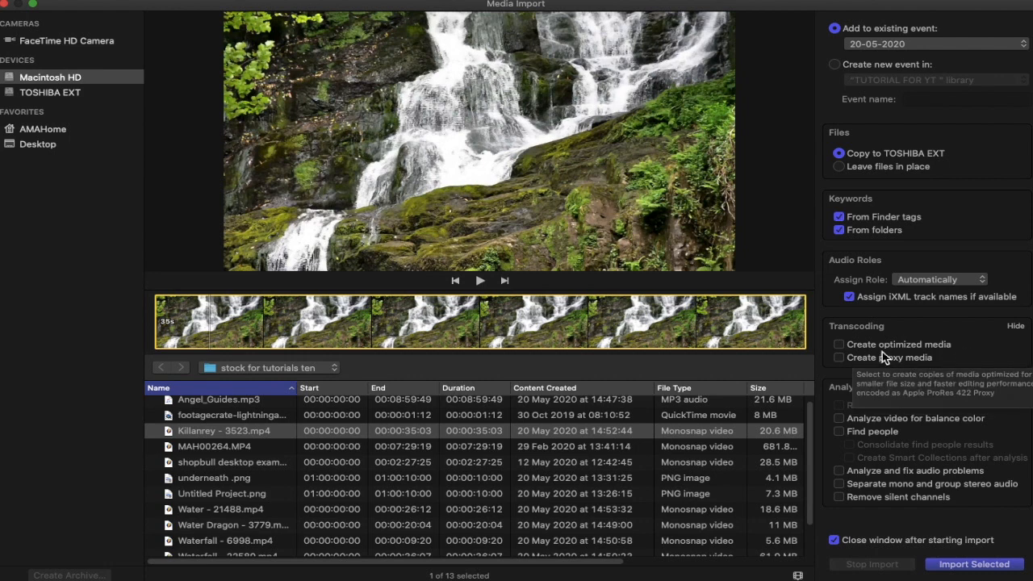
mouse_move(899, 347)
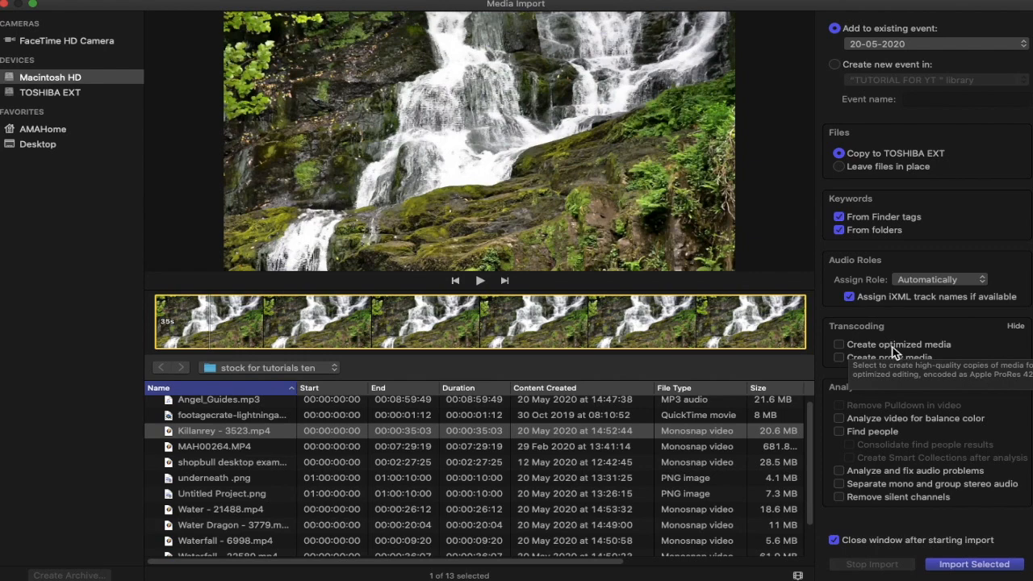
mouse_move(893, 364)
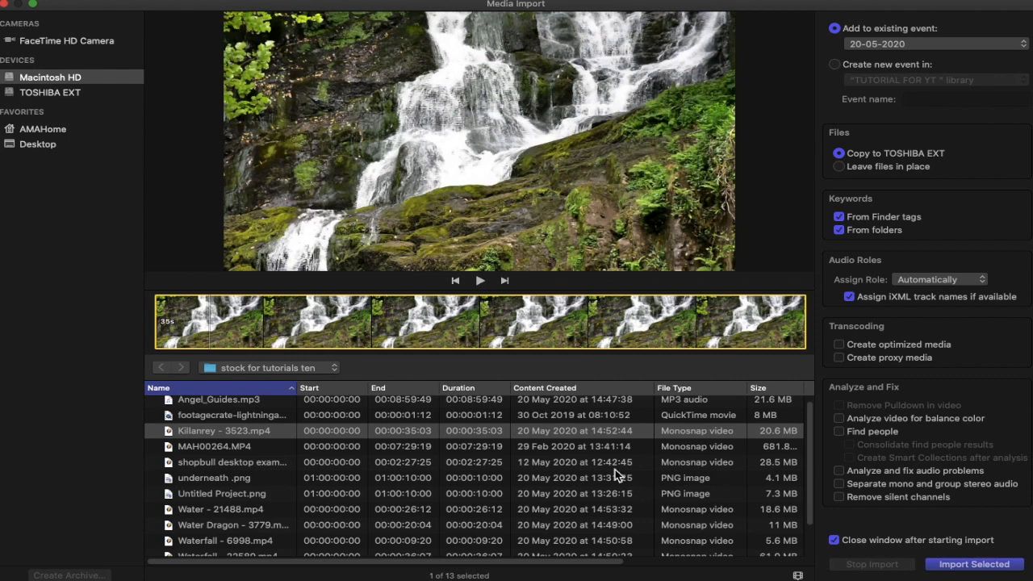
Select every file from Angel_Guides.mp3 to Waterfall - 37088.mp4 and import them into the 20-05-2020 event.
scroll(610, 462, up, 1)
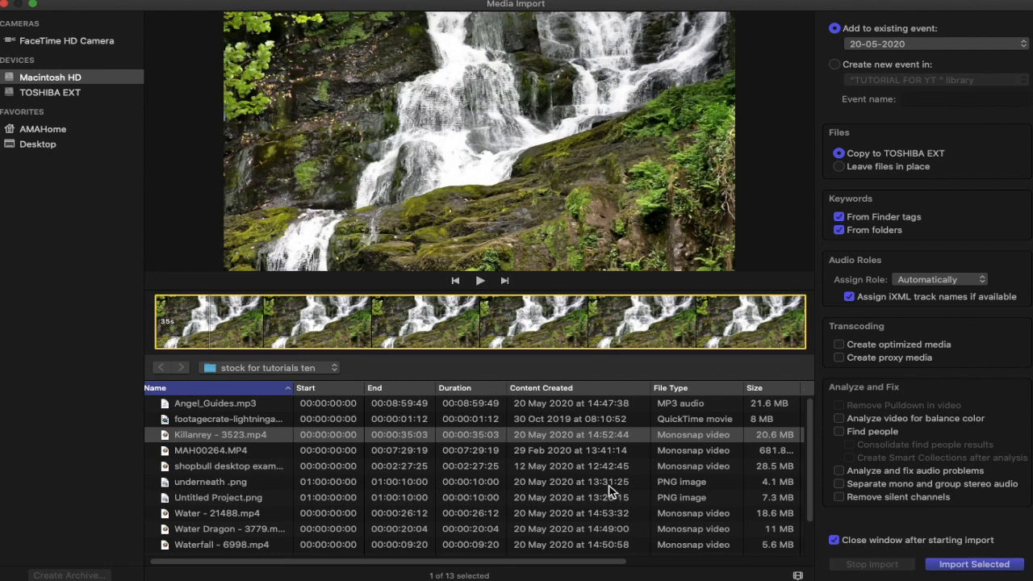
click(556, 403)
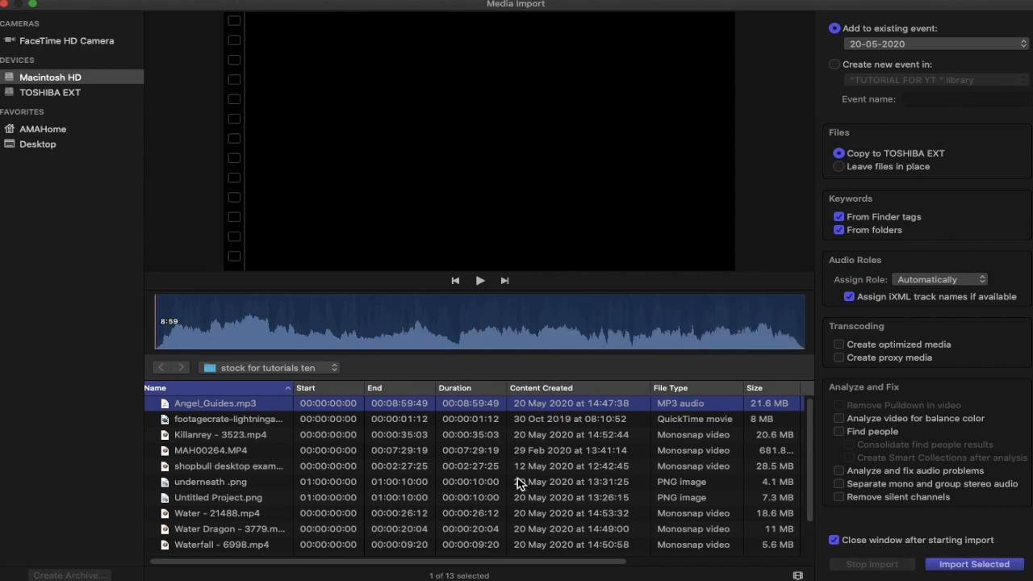
scroll(518, 477, down, 3)
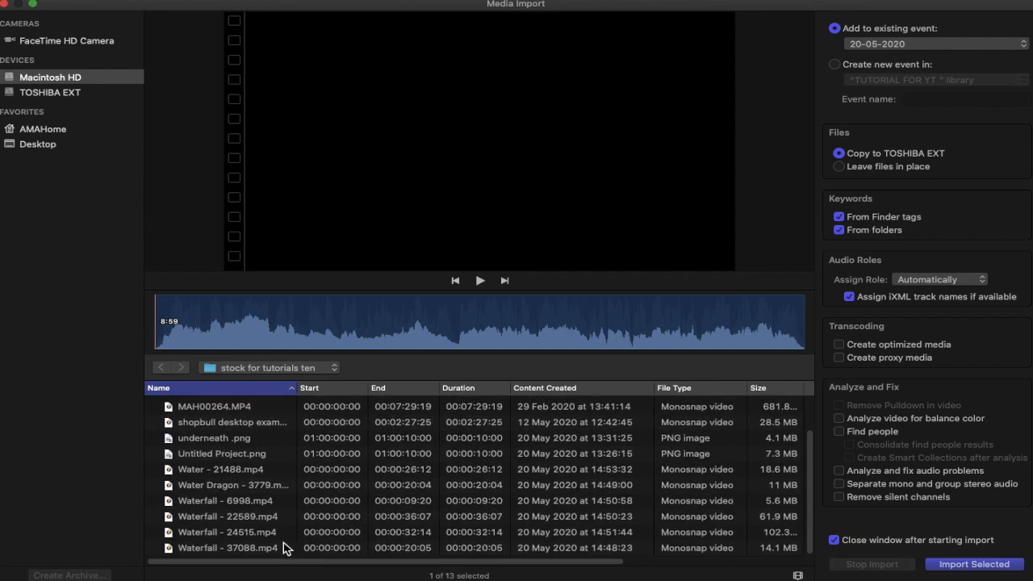
shift+click(281, 549)
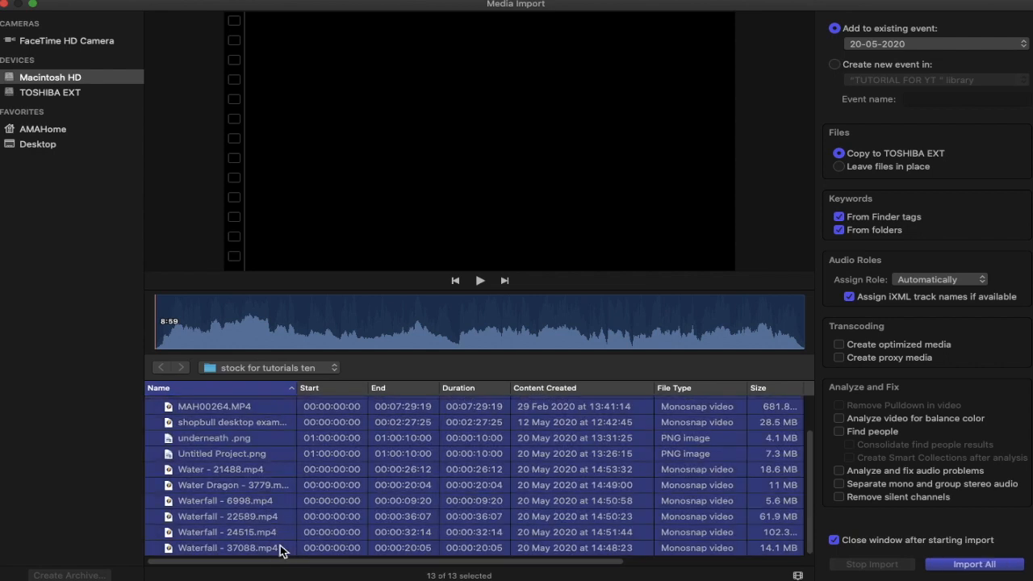
click(975, 566)
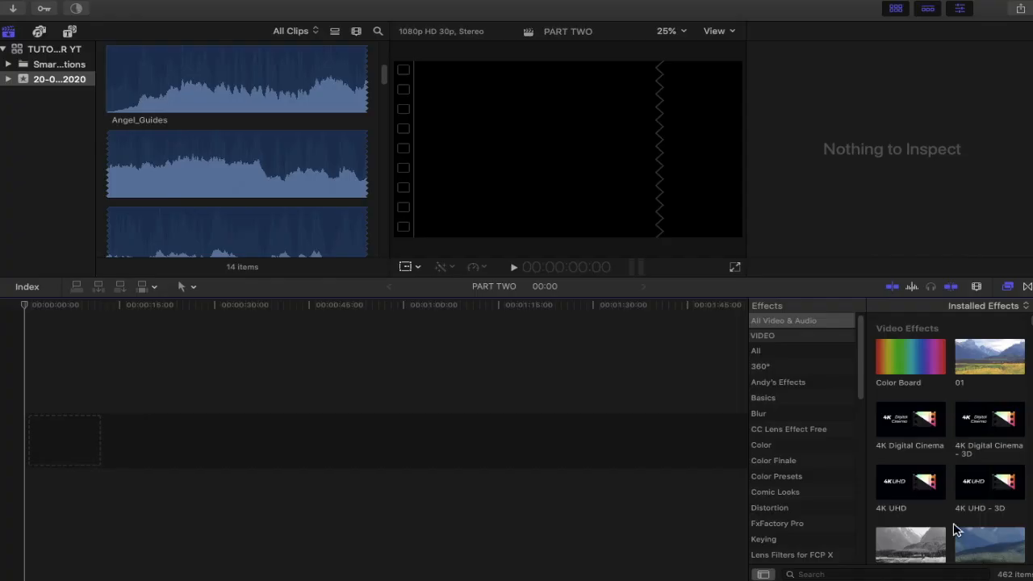
Monitor the media import in the Background Tasks window while looking over the event's clips, and close the window once importing finishes.
click(79, 11)
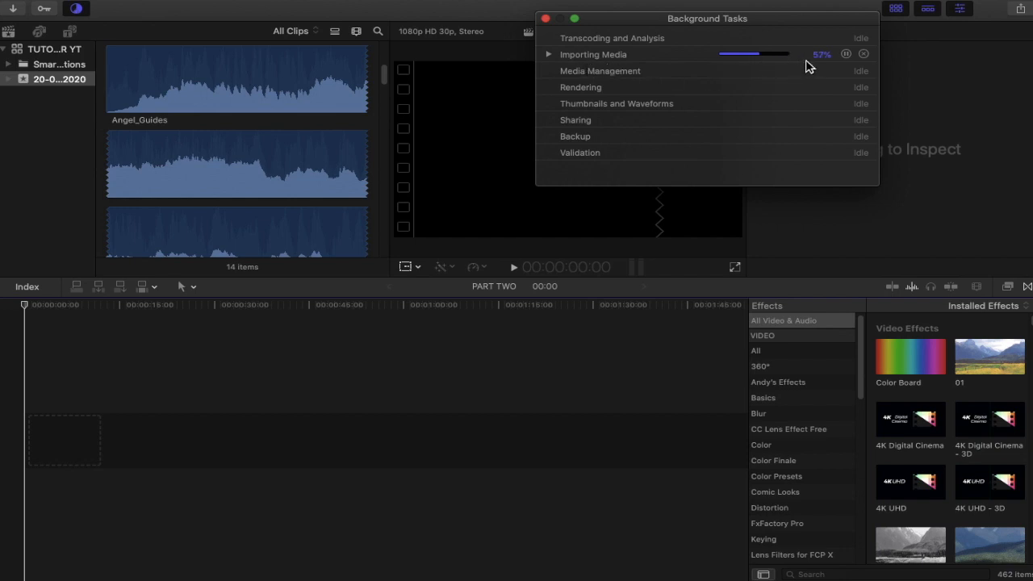
scroll(257, 134, up, 4)
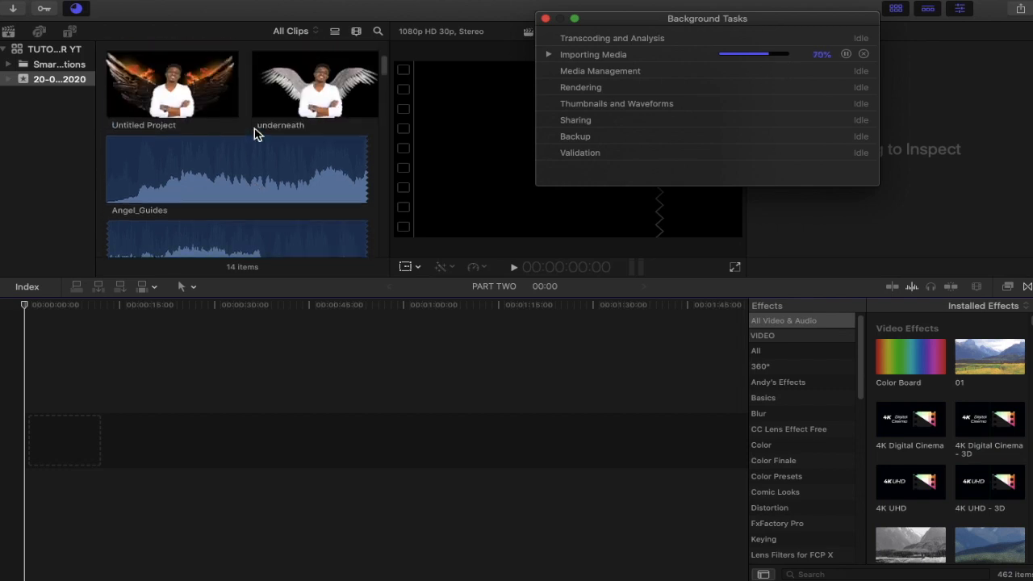
scroll(257, 134, down, 5)
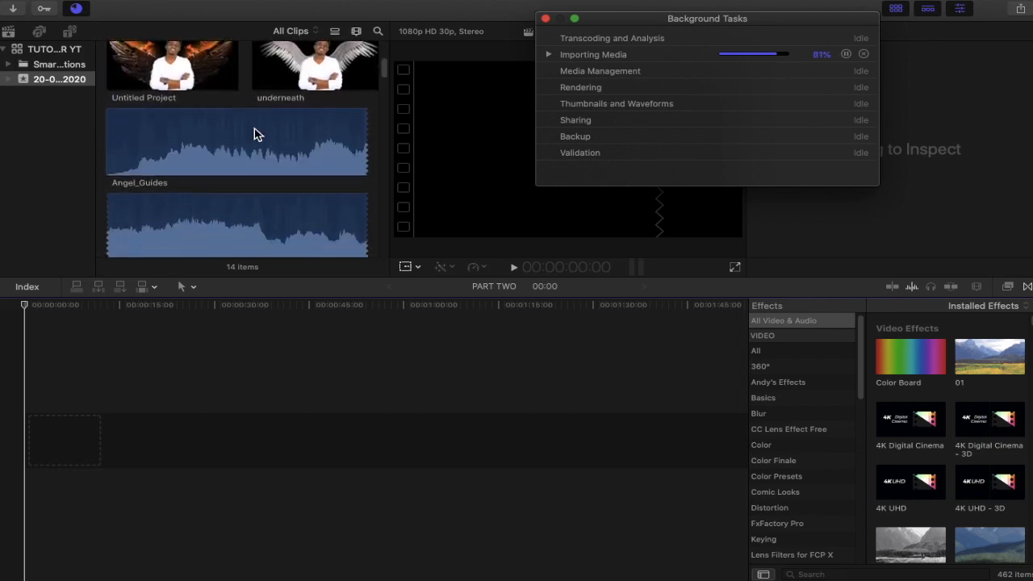
scroll(254, 134, down, 8)
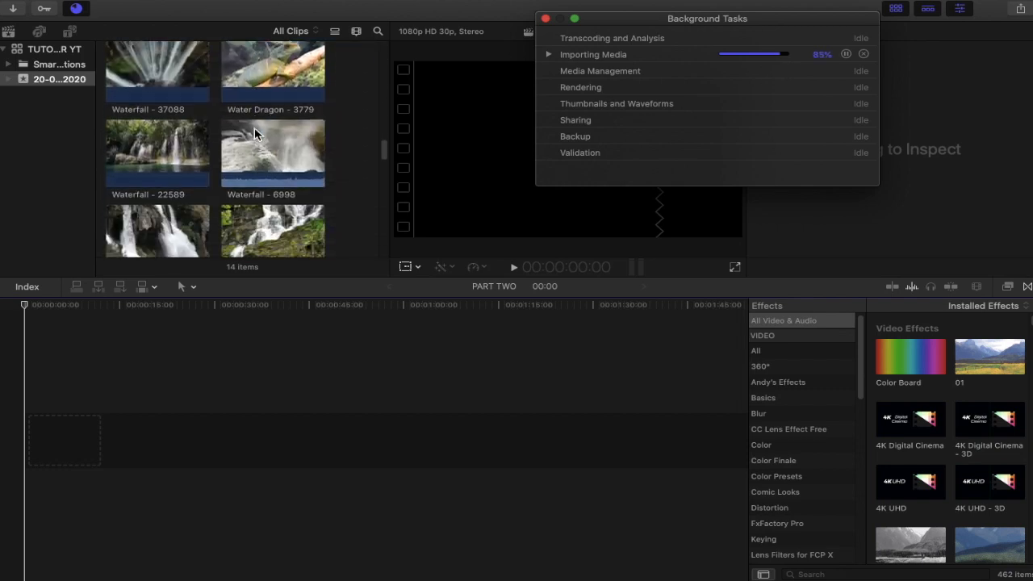
scroll(254, 129, down, 10)
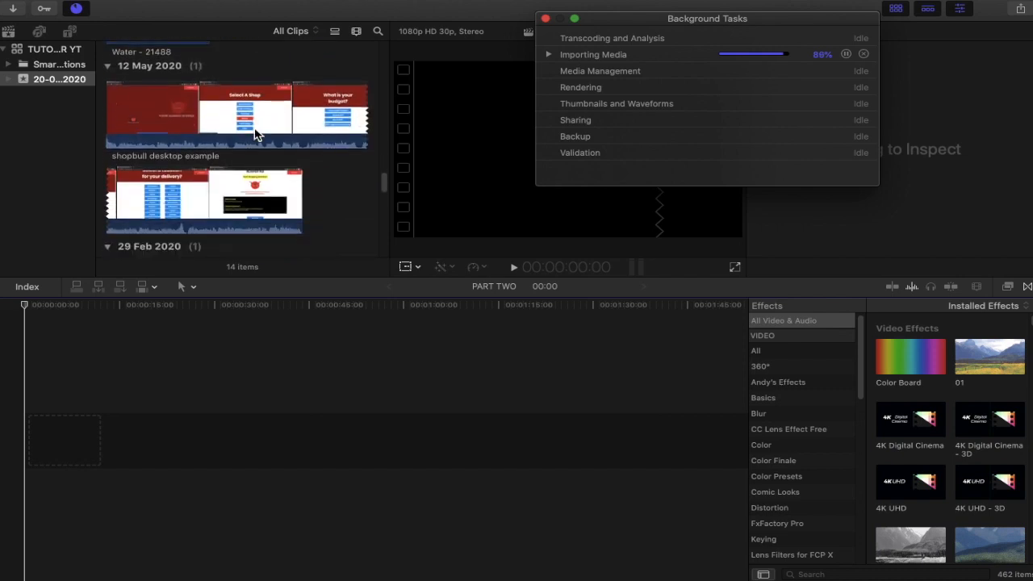
scroll(165, 130, down, 6)
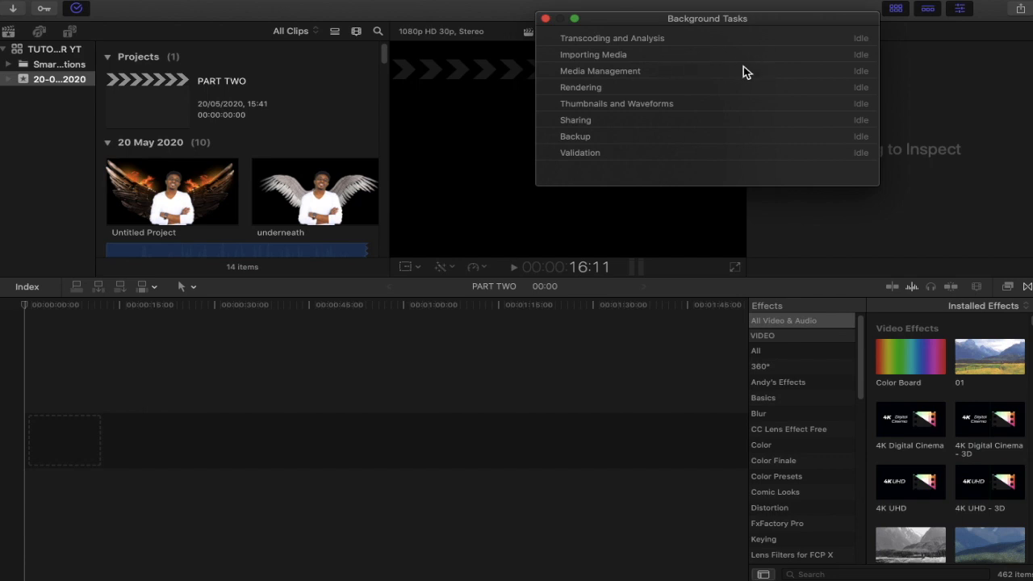
click(546, 19)
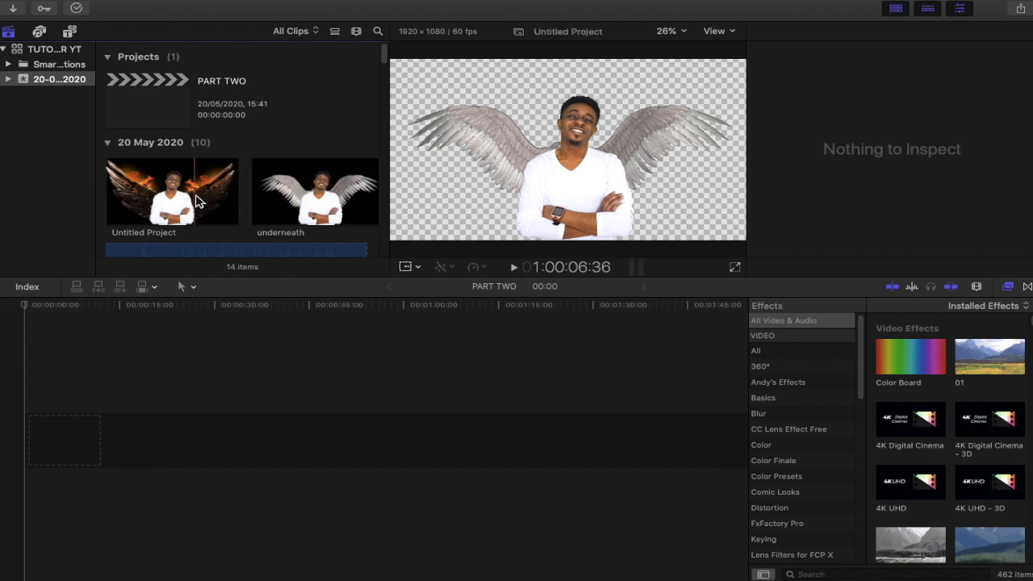
Browse the imported images and the Angel_Guides audio in the 20-05-2020 event.
scroll(197, 202, down, 4)
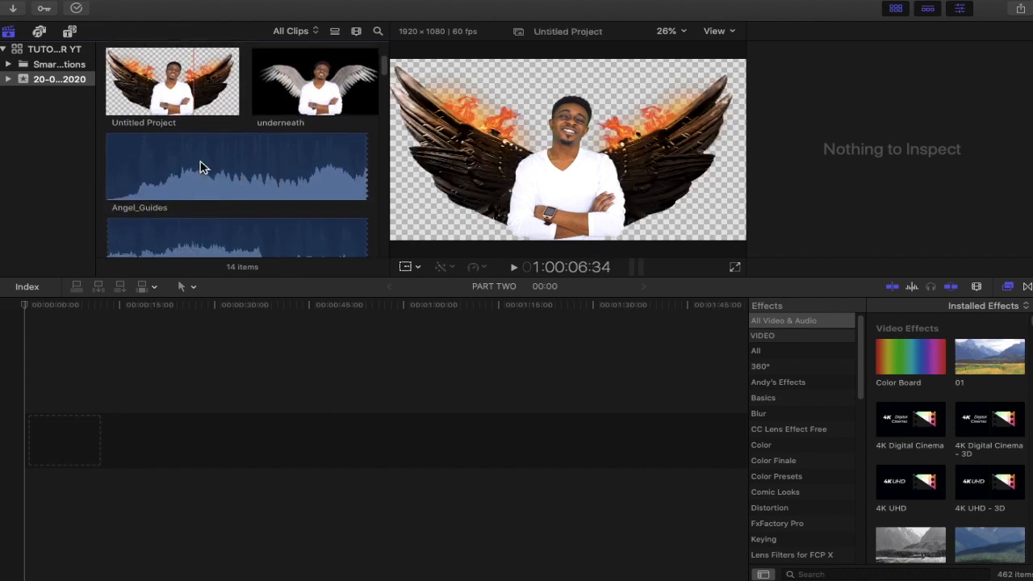
scroll(202, 167, down, 4)
scroll(202, 167, down, 1)
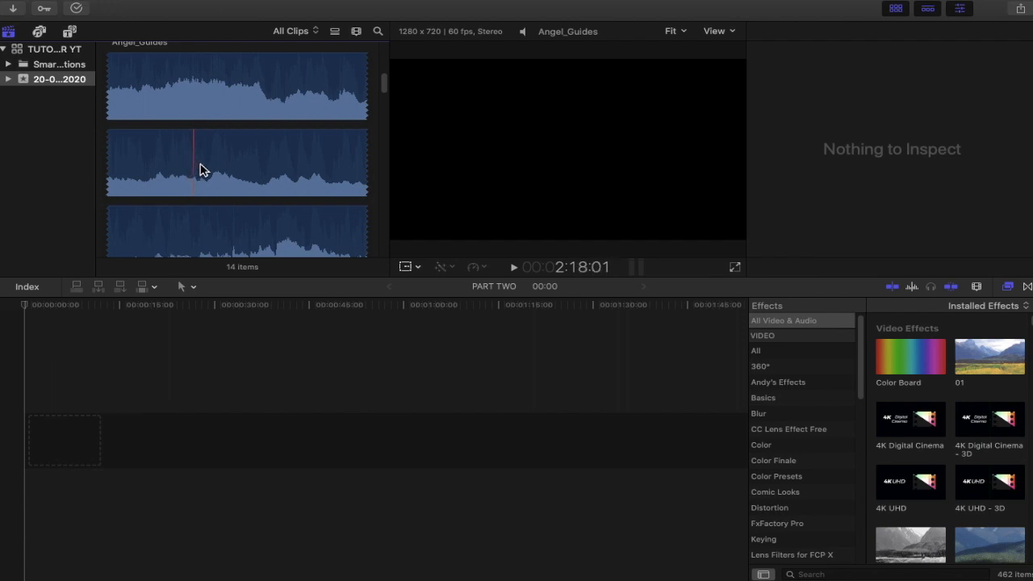
scroll(202, 167, down, 2)
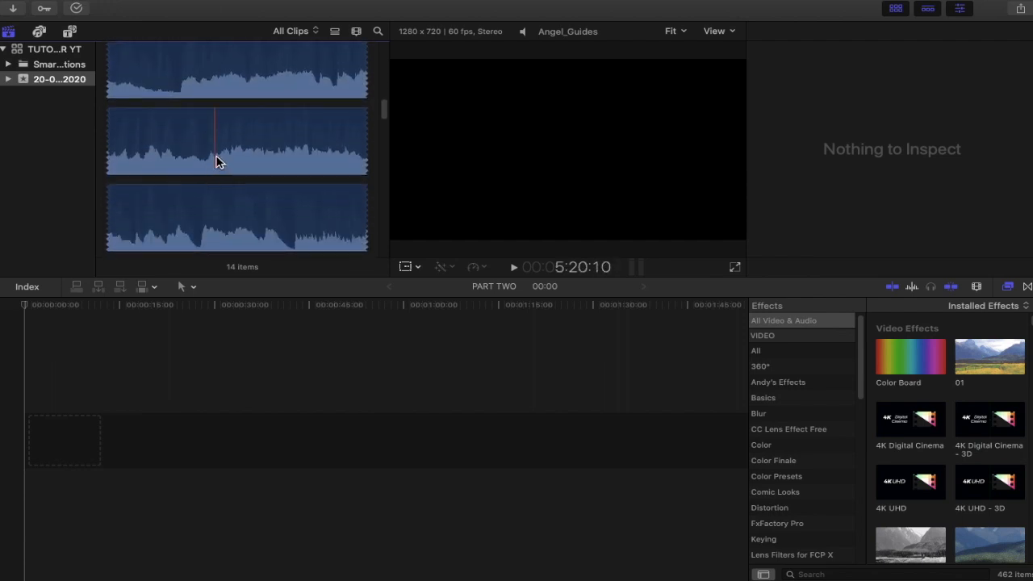